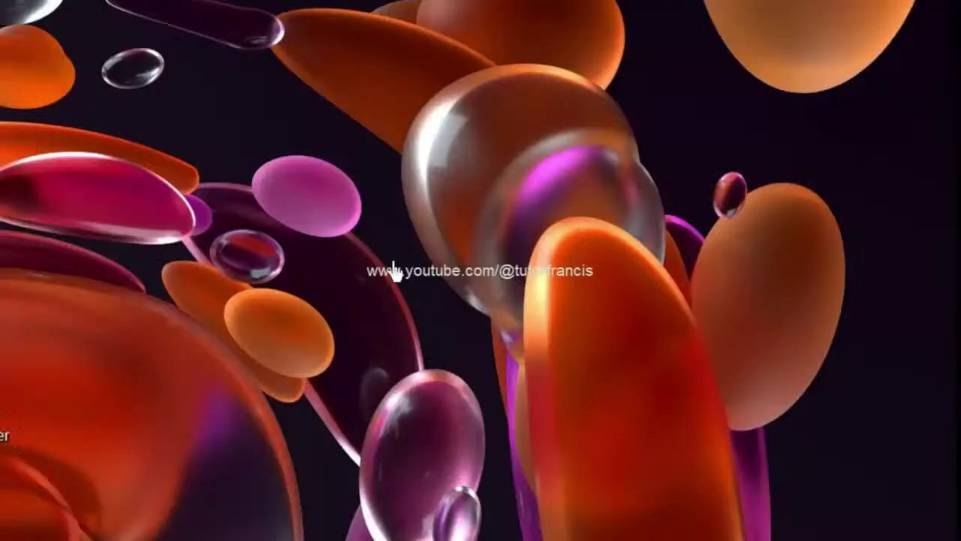
Create a desktop folder named 'Format and print Specified Pages' and open it
right_click(391, 263)
mouse_move(472, 517)
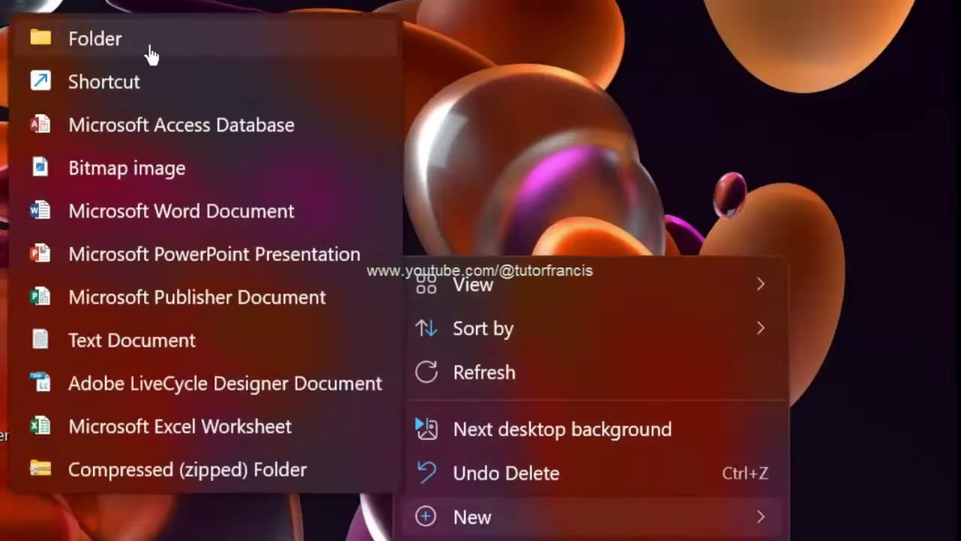
left_click(149, 47)
type("F")
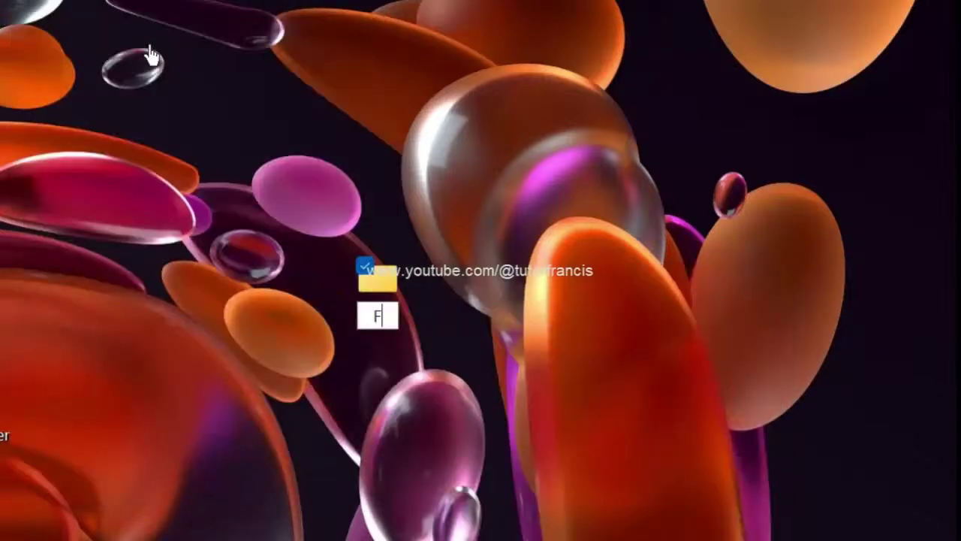
type("ormat and print")
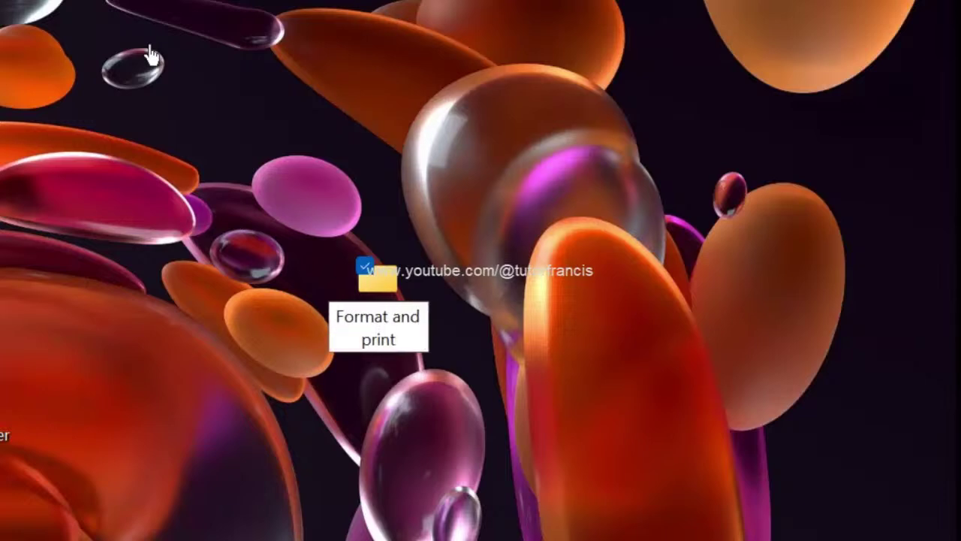
type(" Specified Pages")
key("Return")
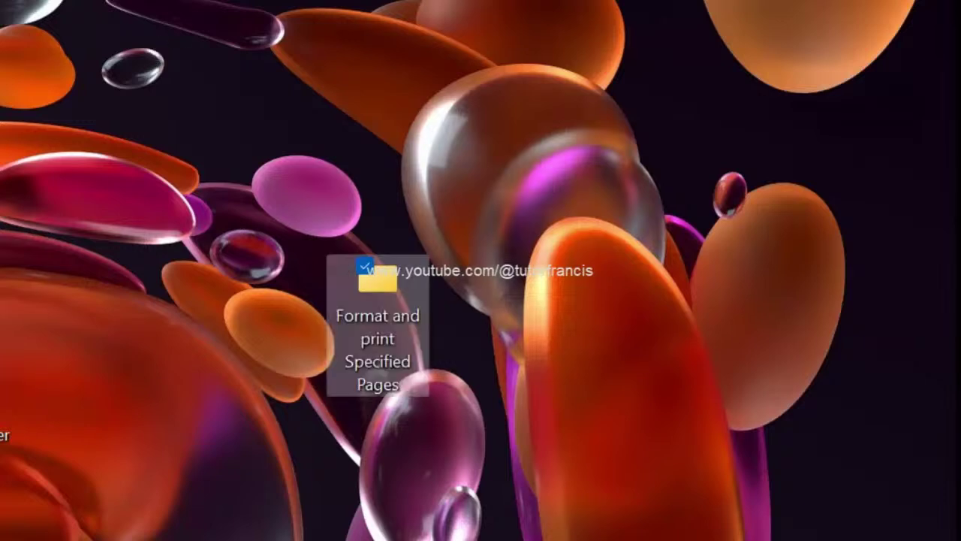
double_click(385, 295)
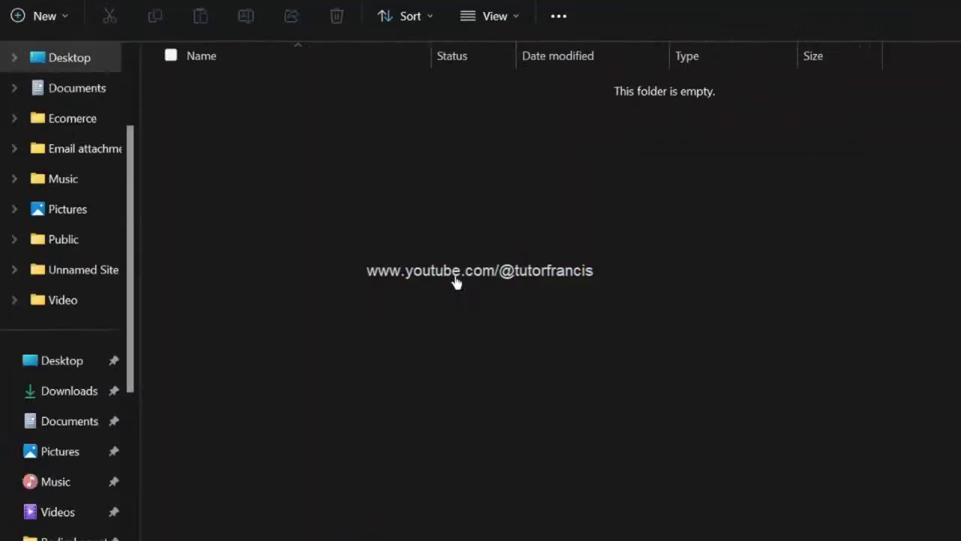
Create a Word document named 'Format and Print Specific Pages' in the folder and open it in Word
right_click(456, 282)
mouse_move(510, 193)
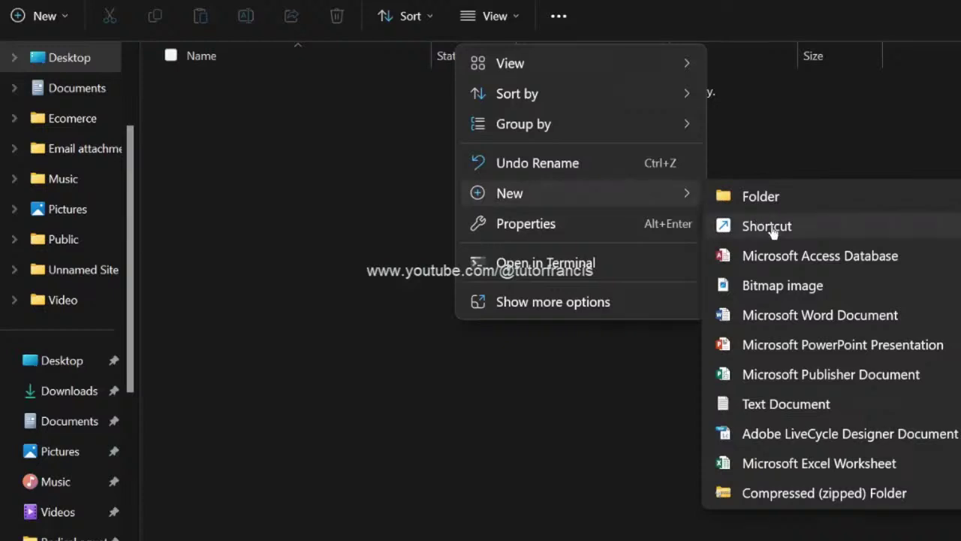
left_click(779, 317)
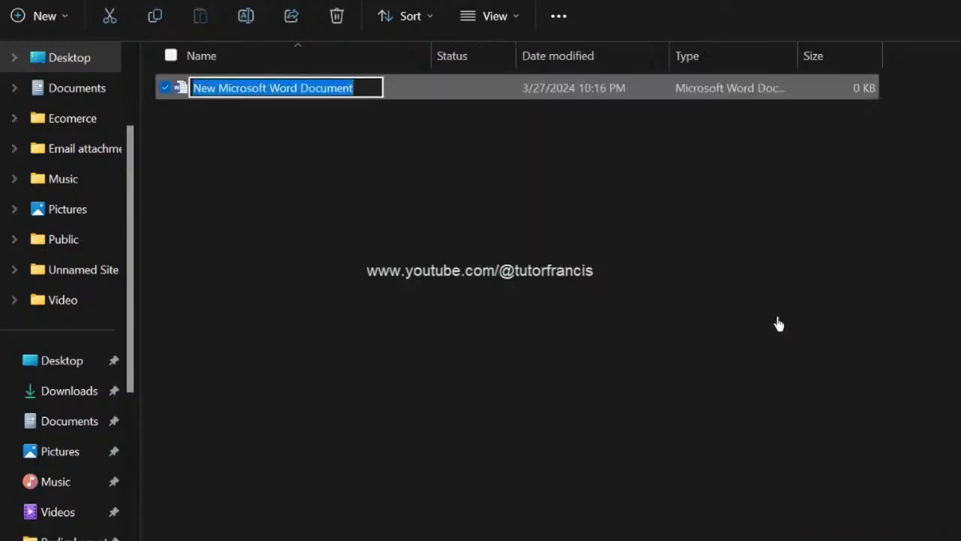
type("Format and Print S")
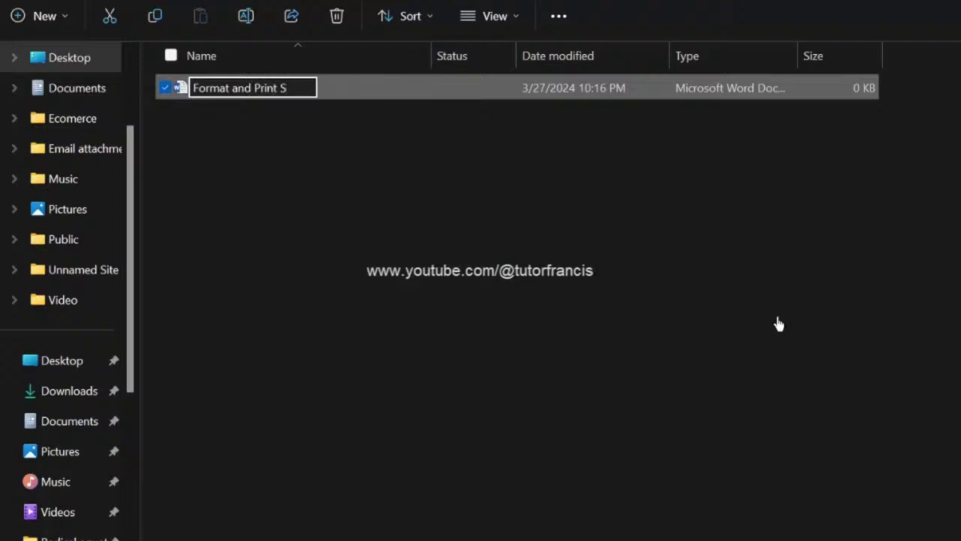
type("pecific Pages")
key("Return")
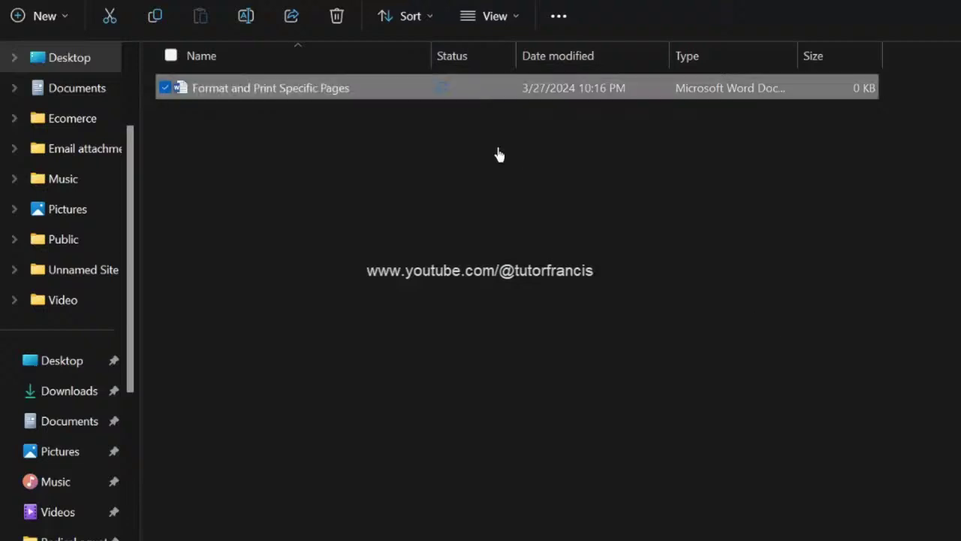
right_click(404, 92)
mouse_move(474, 164)
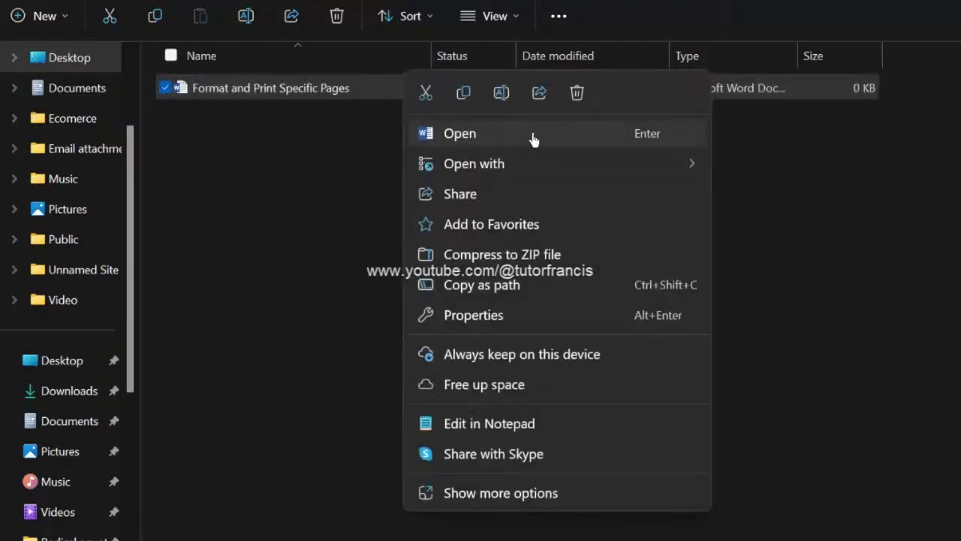
left_click(781, 229)
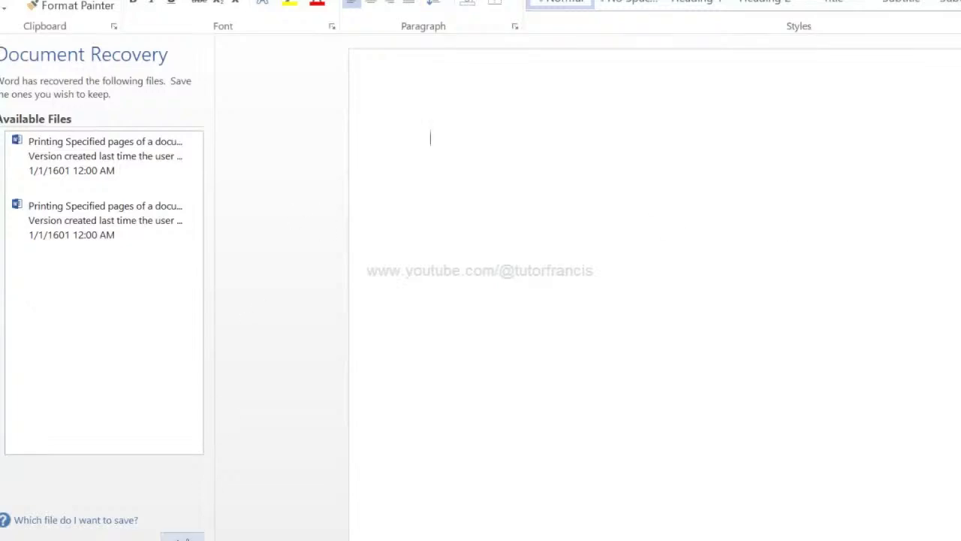
Close the Document Recovery pane to dismiss the recovered files
left_click(187, 537)
type("This page will be roman numeral i.")
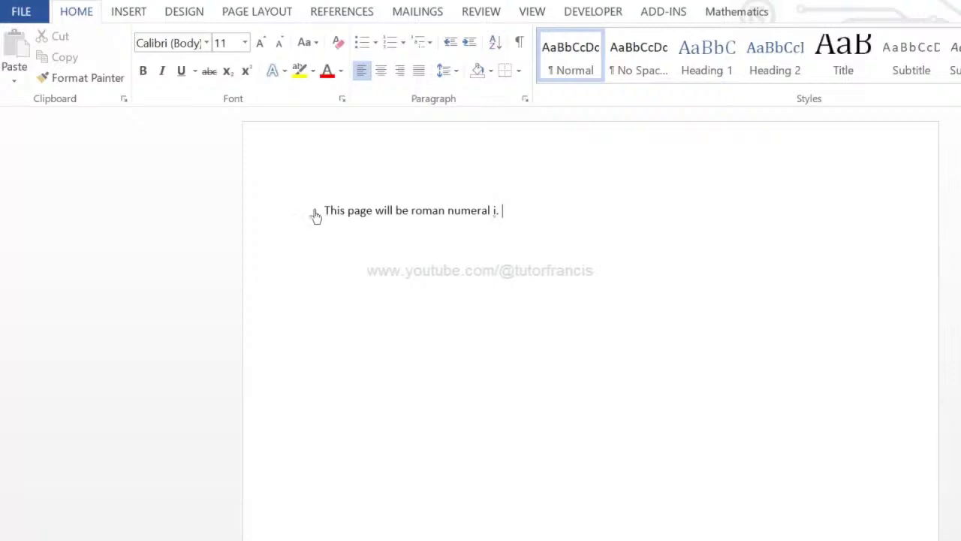
Enlarge the first page's sentence and end it with 'roman numeral i'
double_click(334, 217)
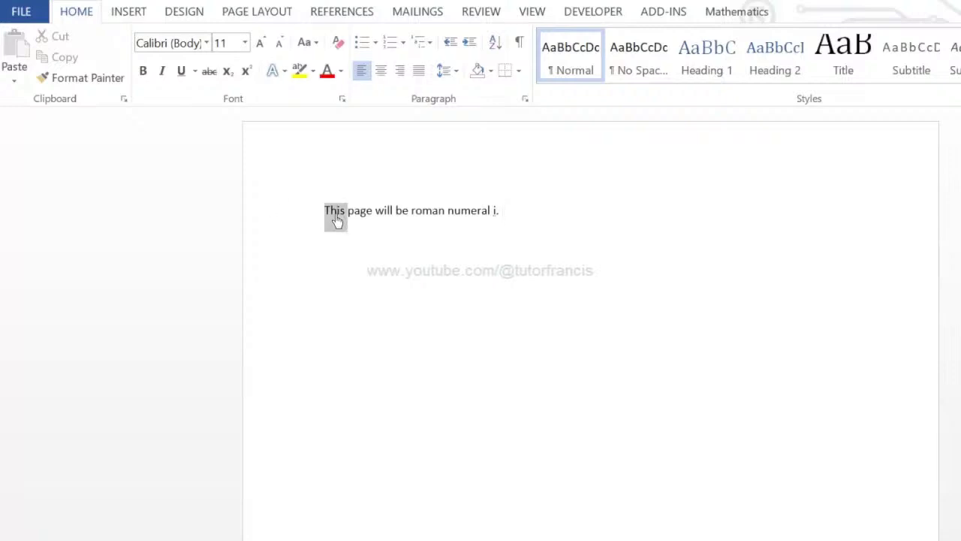
triple_click(413, 223)
left_click(536, 162)
left_click(536, 163)
left_click(535, 162)
left_click(536, 162)
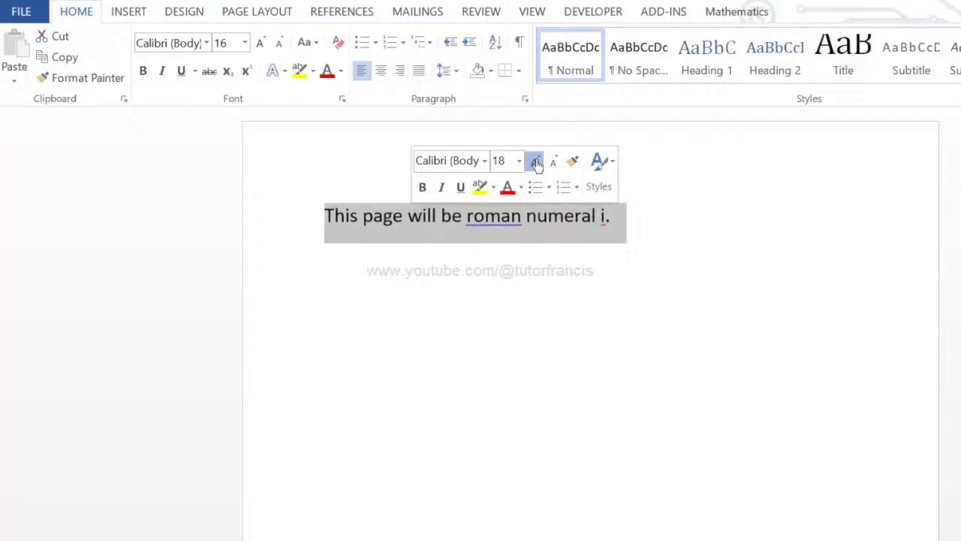
left_click(536, 162)
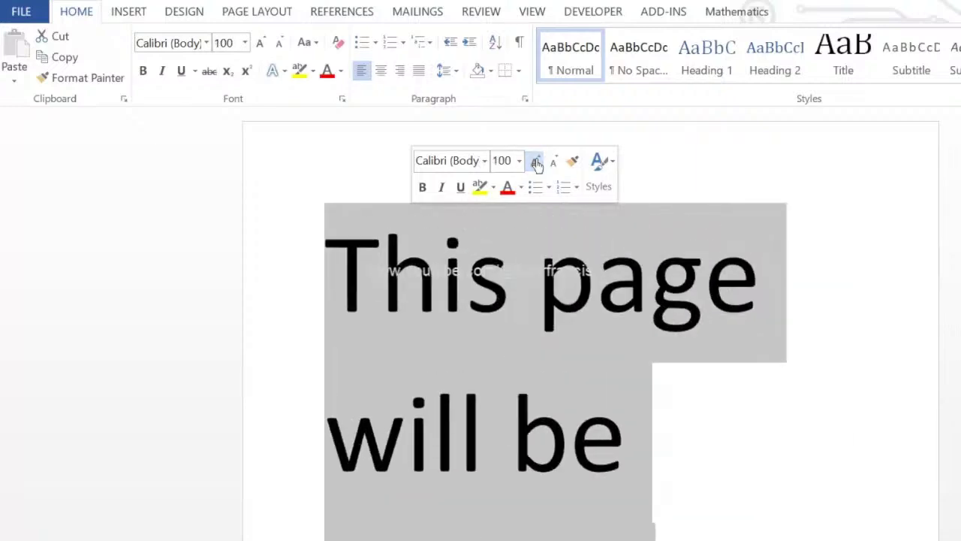
left_click(801, 521)
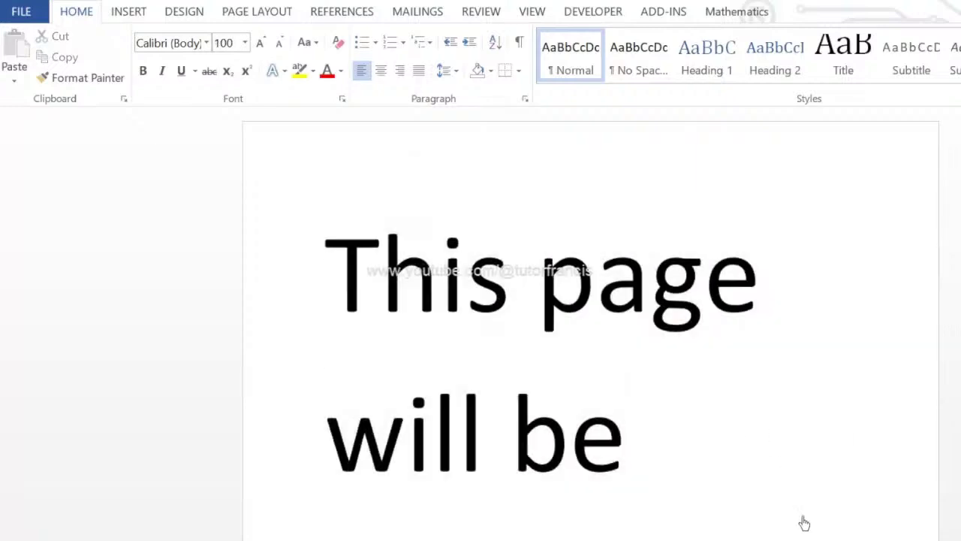
type(" roman numeral i")
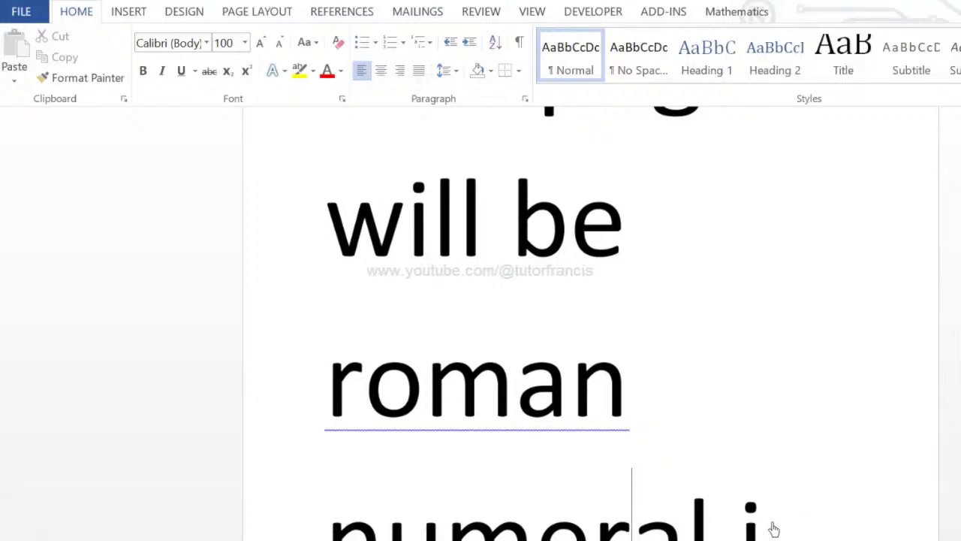
Copy all the page text and add a page break after it
left_click(754, 533)
key("ctrl+a")
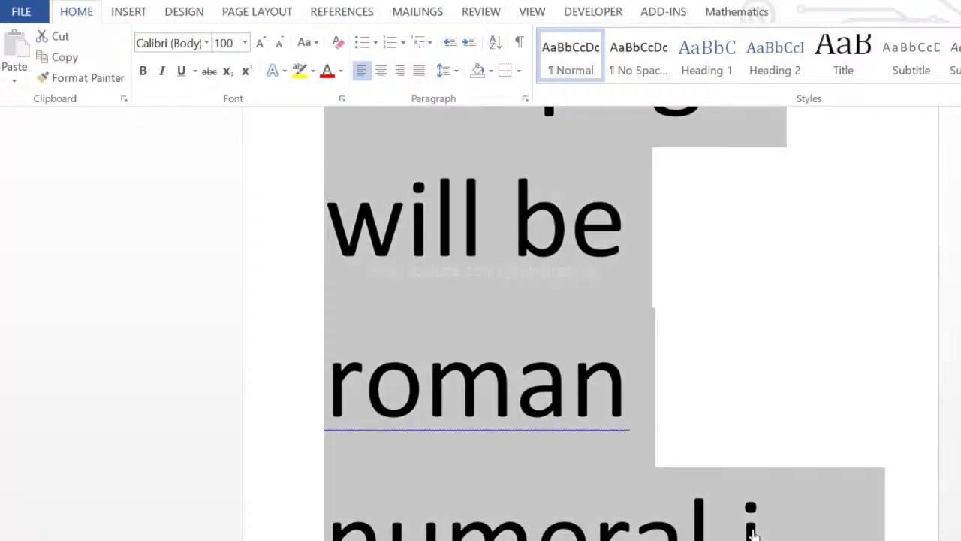
key("ctrl+c")
left_click(798, 535)
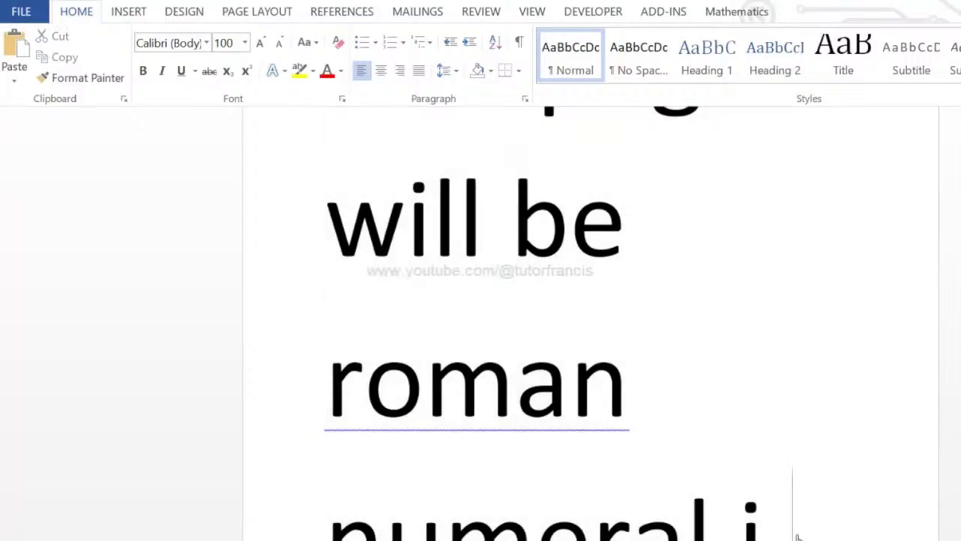
key("ctrl+Return")
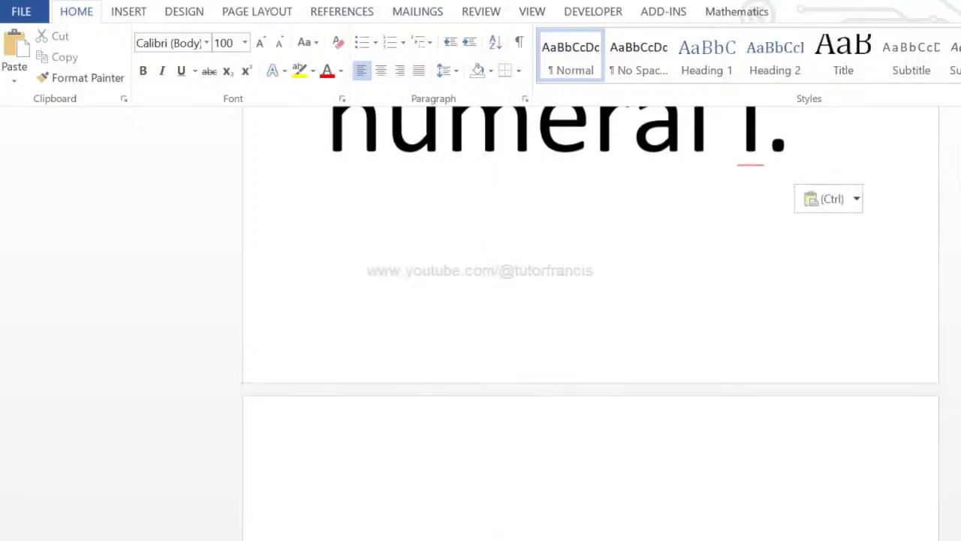
Paste copies of the page text and renumber them ii and iii
left_click(769, 139)
scroll(770, 139, "up", 1)
type("i")
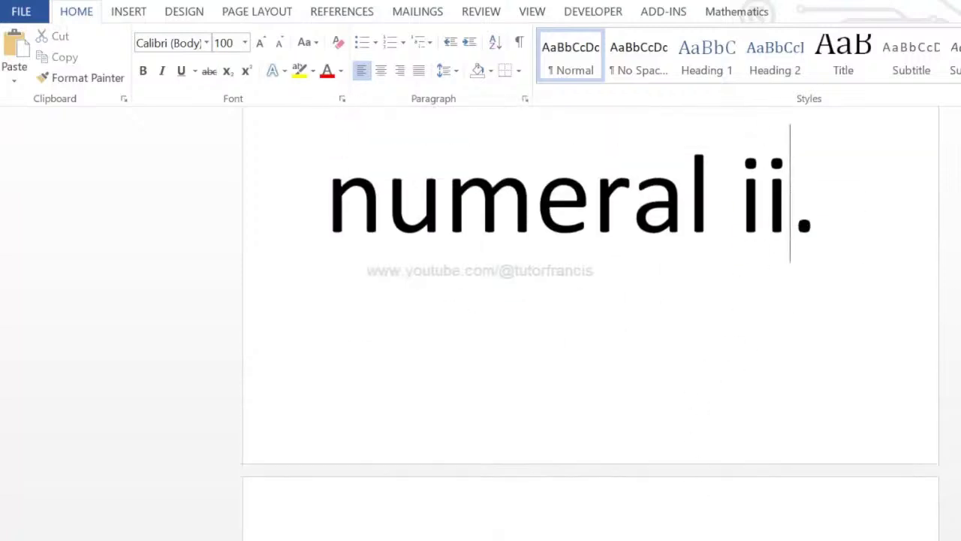
scroll(771, 145, "down", 1)
key("BackSpace")
key("ctrl+v")
scroll(769, 162, "up", 1)
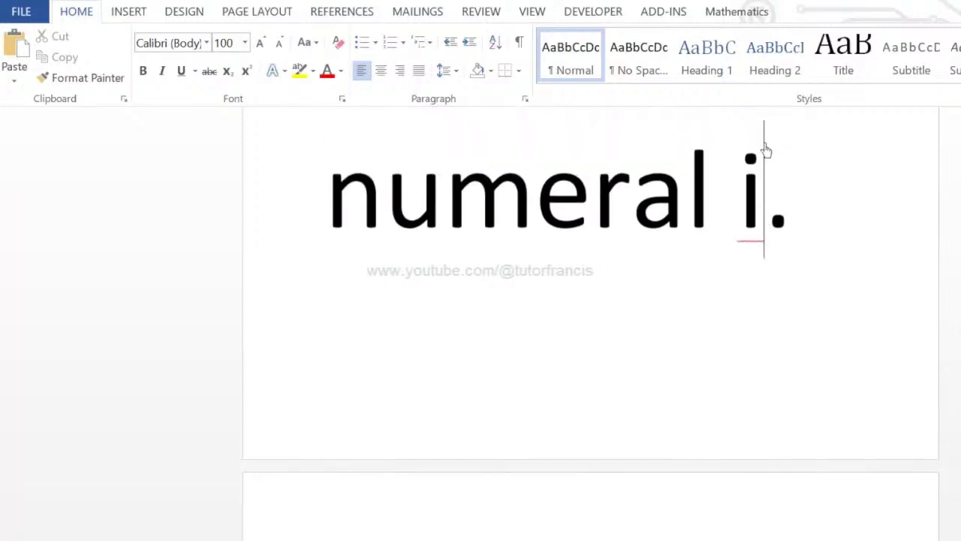
type("ii")
scroll(577, 525, "down", 1)
key("BackSpace")
key("BackSpace")
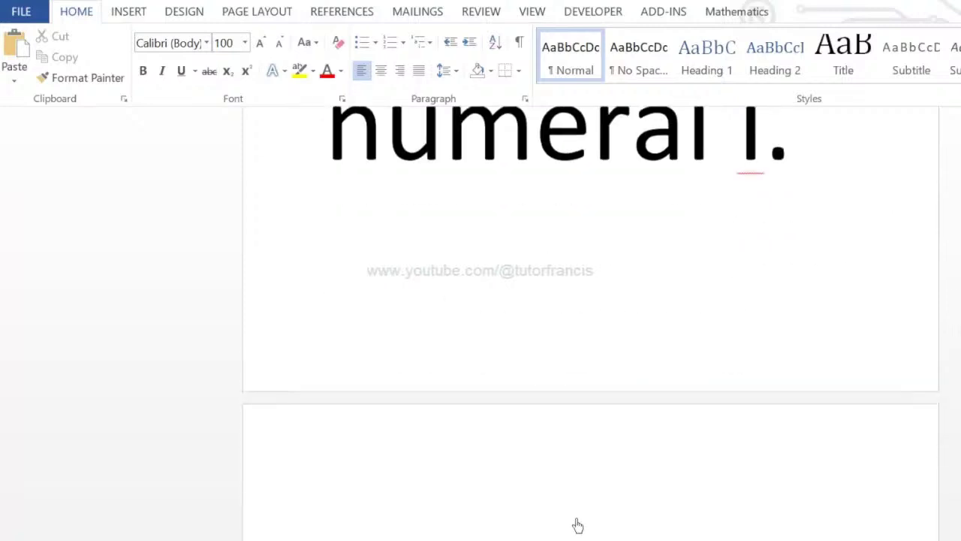
key("ctrl+v")
Paste another copy and correct its numeral to iv
scroll(757, 150, "up", 1)
type("ii")
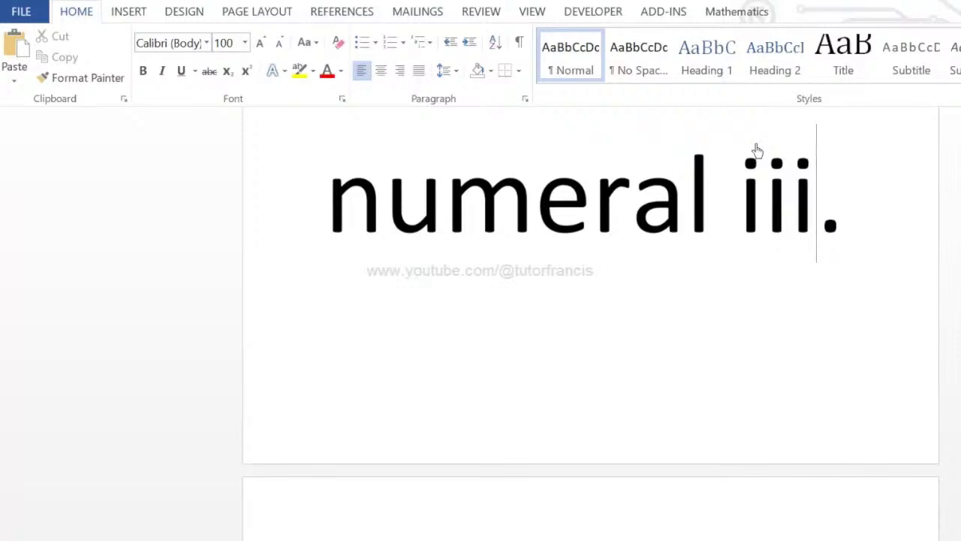
key("BackSpace")
key("BackSpace")
type("v")
scroll(603, 532, "up", 1)
Paste the remaining copies and renumber them v, vi and vii
key("BackSpace")
scroll(741, 203, "down", 1)
key("ctrl+v")
scroll(764, 154, "up", 1)
key("BackSpace")
type("v")
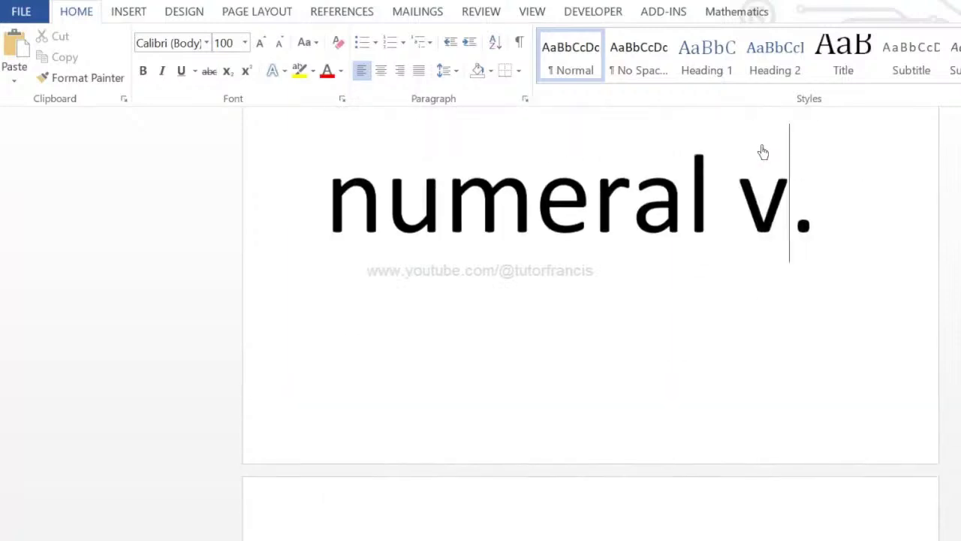
scroll(547, 532, "down", 2)
key("BackSpace")
key("ctrl+v")
scroll(713, 229, "up", 1)
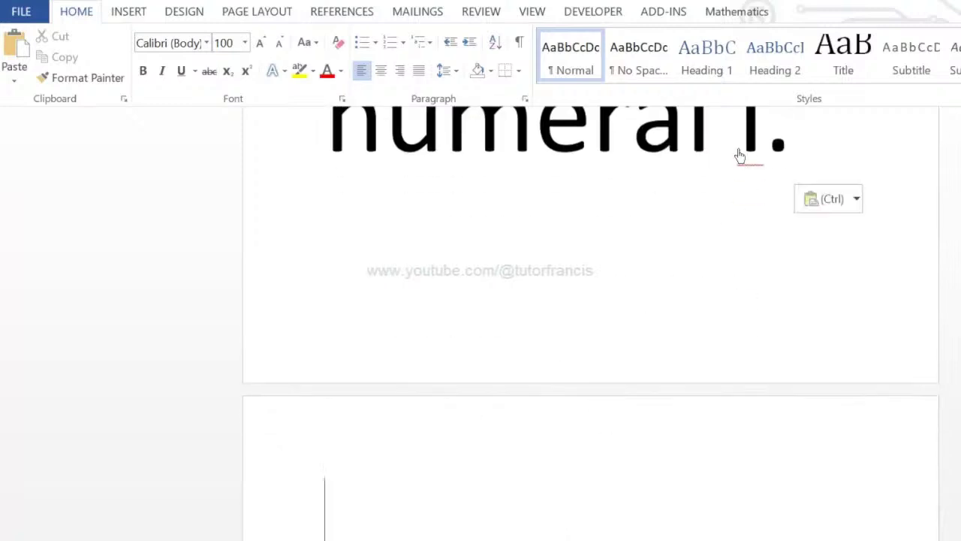
left_click(738, 154)
scroll(739, 143, "up", 1)
type("v")
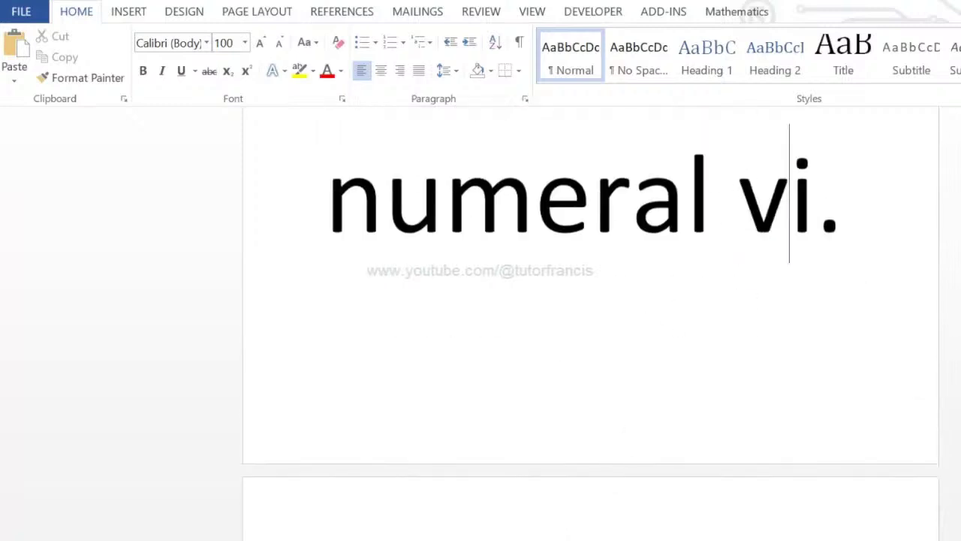
scroll(591, 301, "down", 1)
key("ctrl+z")
scroll(735, 141, "up", 1)
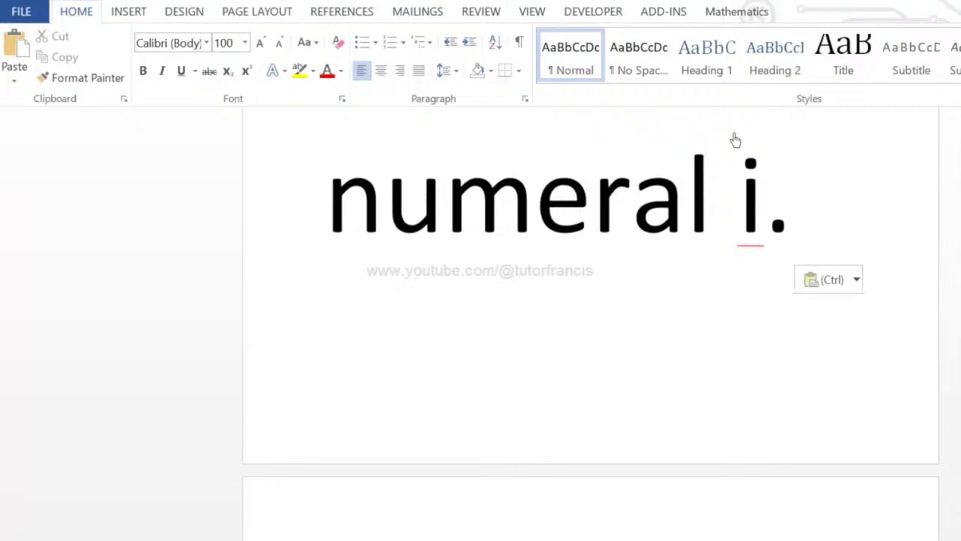
type("vii")
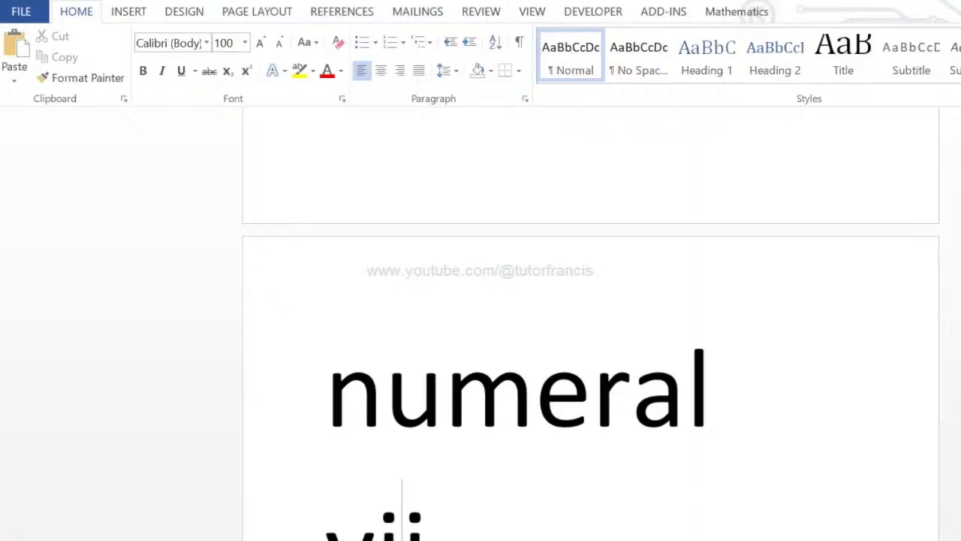
Shrink the page text two sizes down to 80 point
scroll(592, 323, "up", 2)
scroll(591, 323, "up", 2)
scroll(591, 323, "up", 3)
scroll(591, 323, "up", 3)
left_click_drag(329, 183, 590, 515)
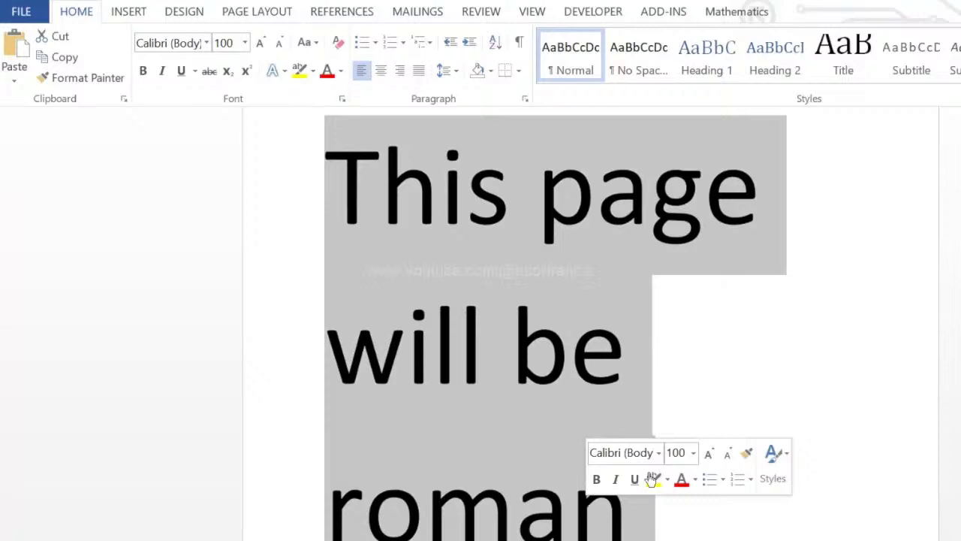
left_click(728, 454)
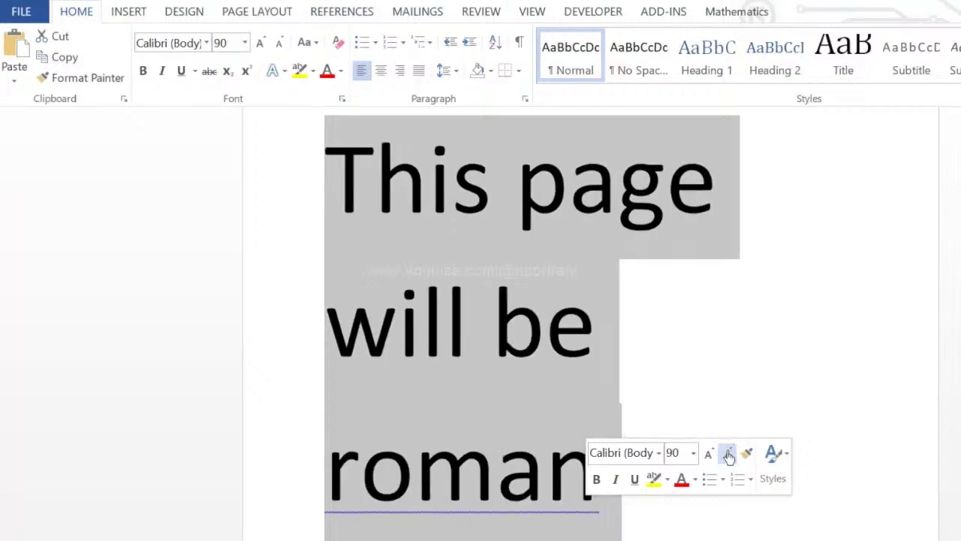
left_click(728, 454)
left_click(761, 521)
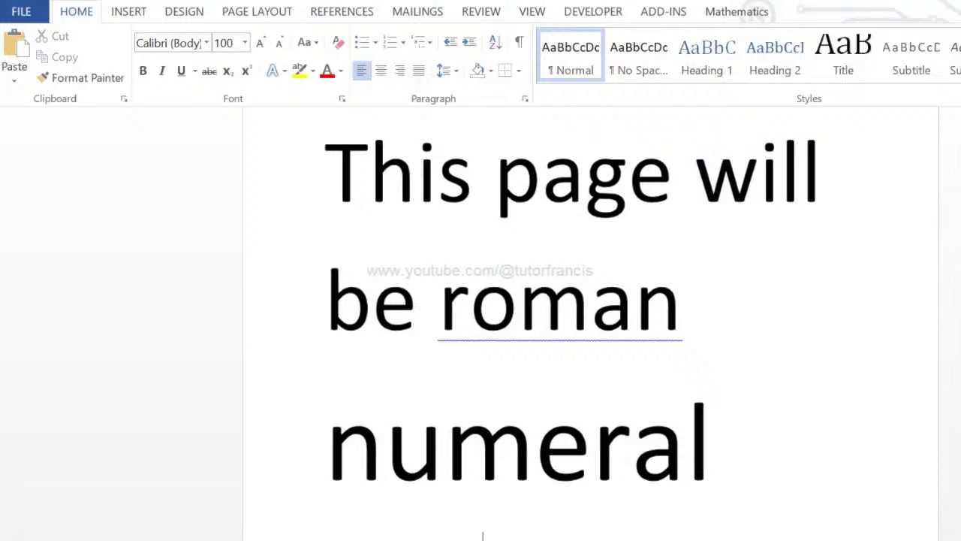
Set the page number format to lowercase roman numerals (i, ii, iii)
left_click(223, 220)
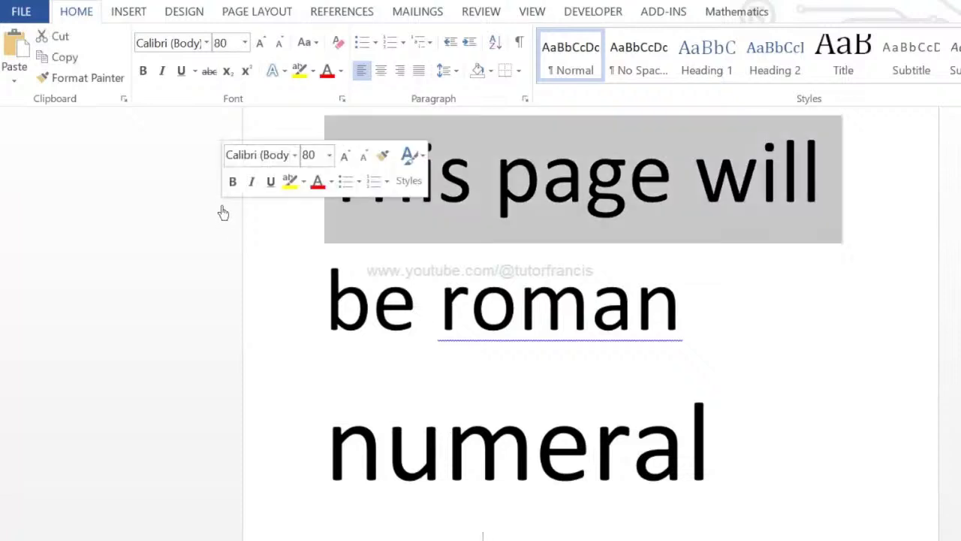
left_click(120, 16)
left_click(806, 91)
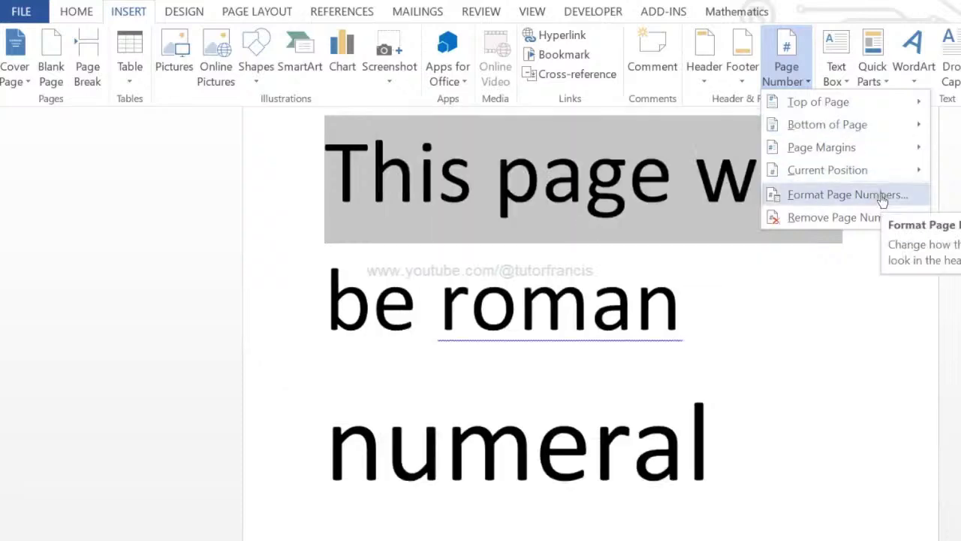
left_click(882, 197)
left_click(700, 213)
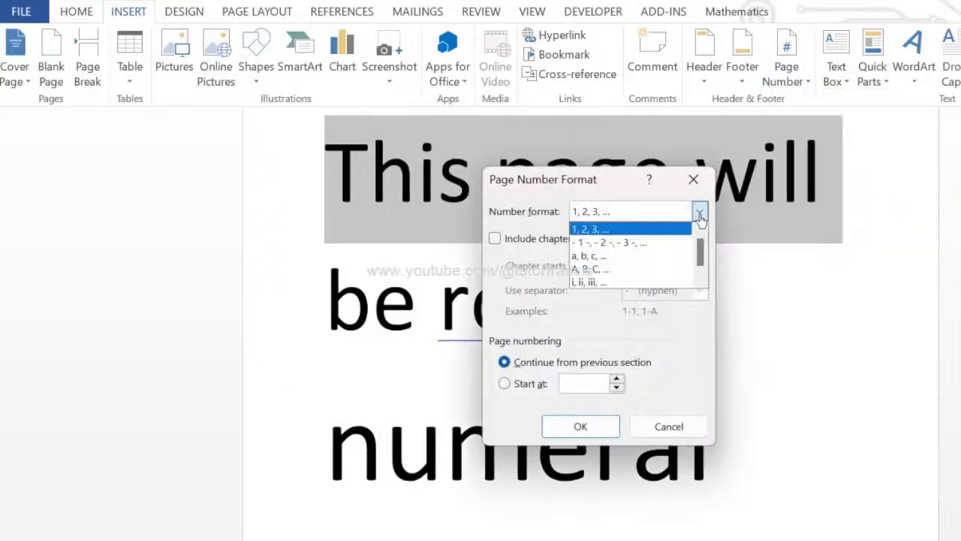
left_click(591, 283)
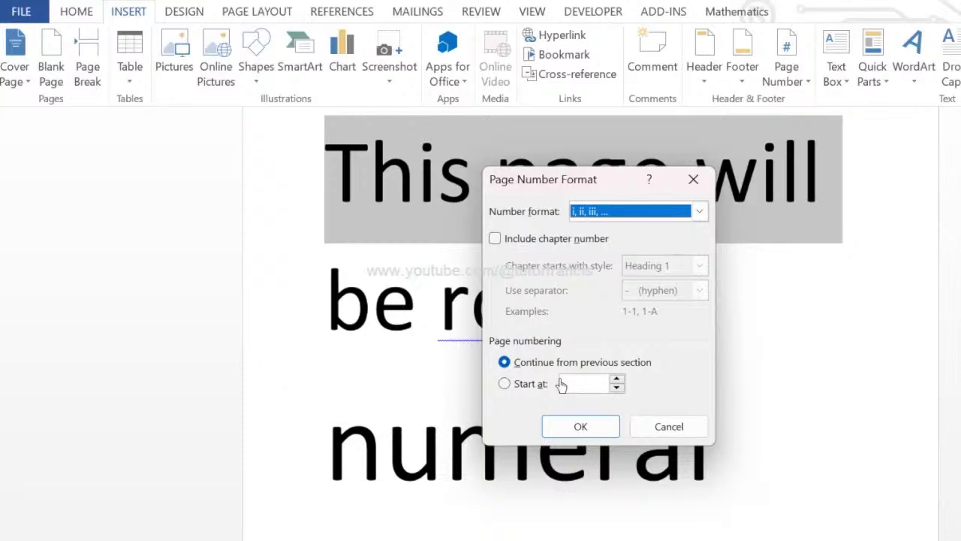
left_click(581, 428)
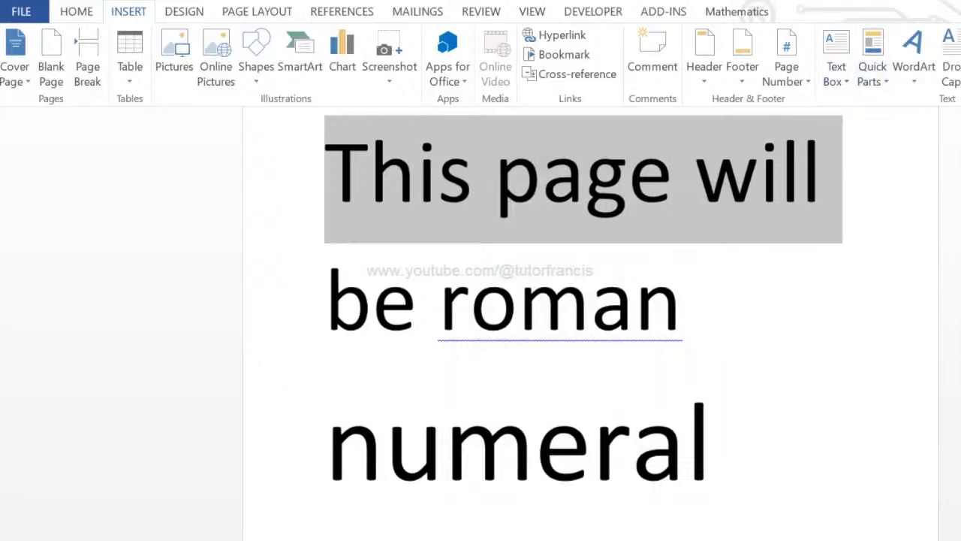
type("vi.")
Add Accent Bar 3 'Page |' page numbers at the bottom of every page
scroll(794, 172, "up", 5)
scroll(794, 172, "up", 5)
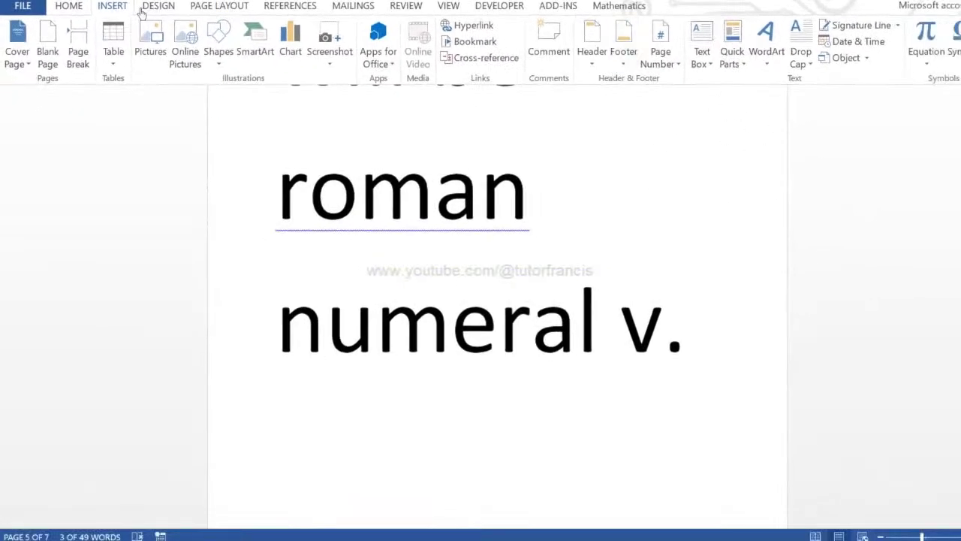
left_click(666, 64)
mouse_move(694, 99)
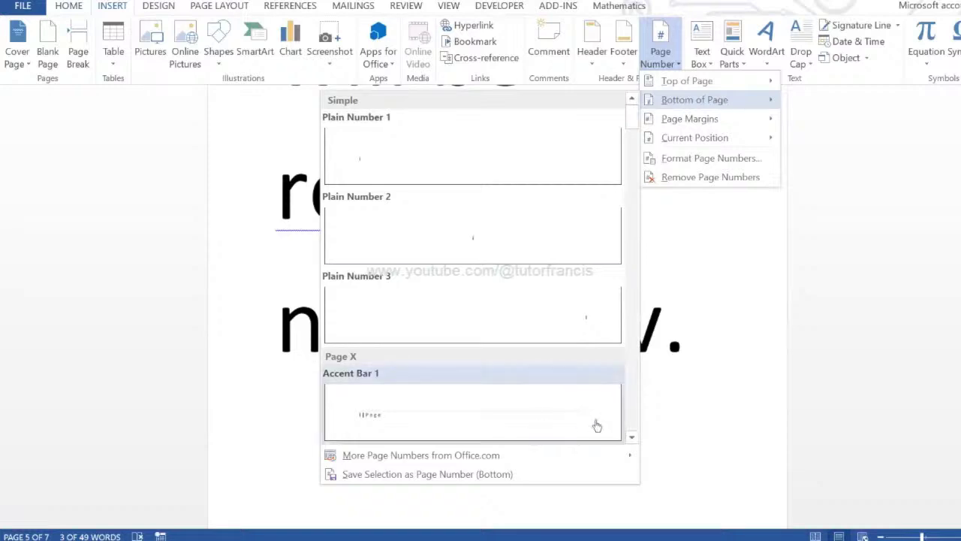
left_click(633, 414)
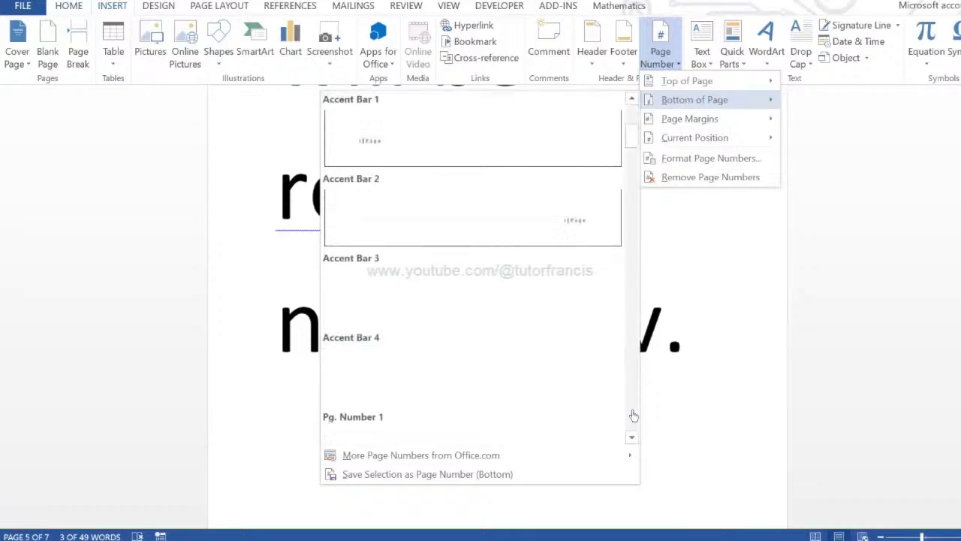
left_click(452, 314)
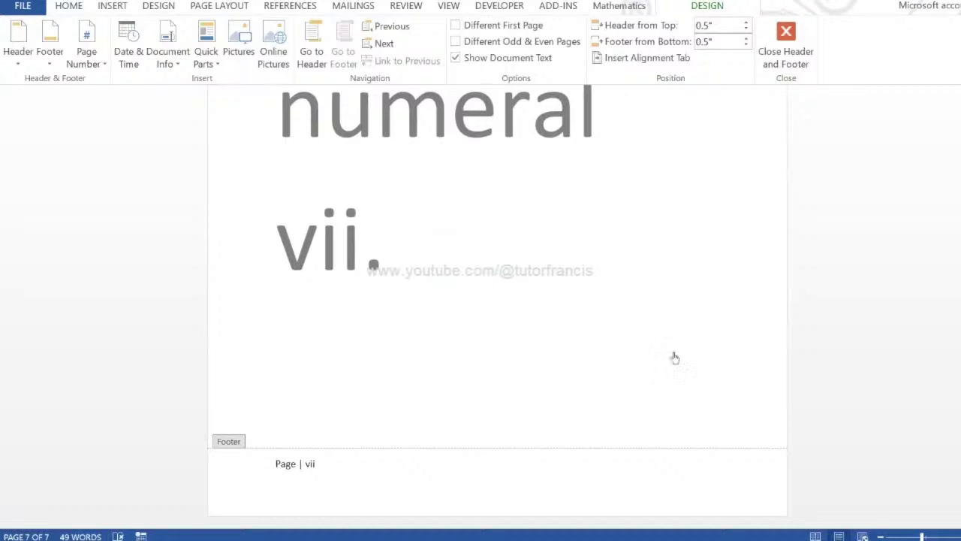
Close footer editing and jump to the end of the document
scroll(497, 315, "up", 5)
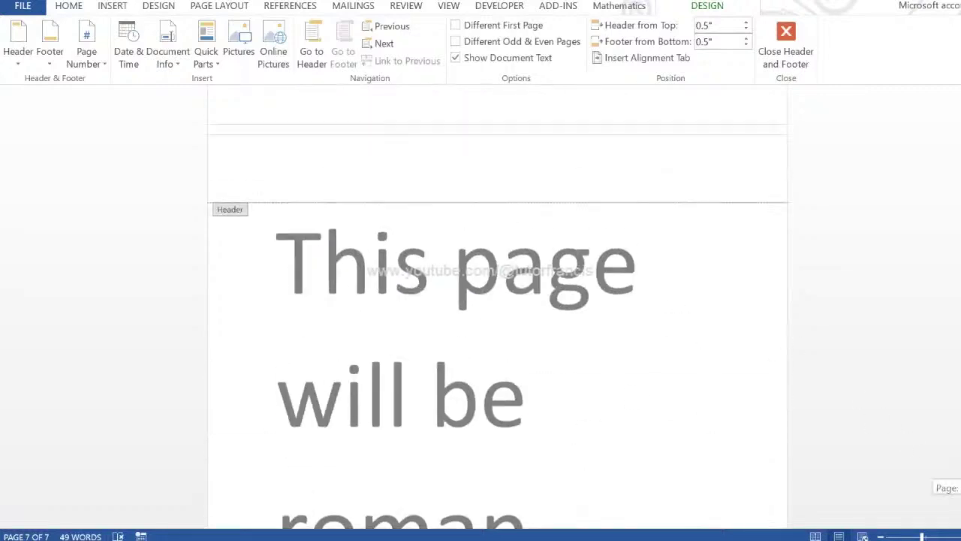
scroll(497, 315, "up", 5)
scroll(498, 316, "up", 5)
scroll(497, 316, "up", 5)
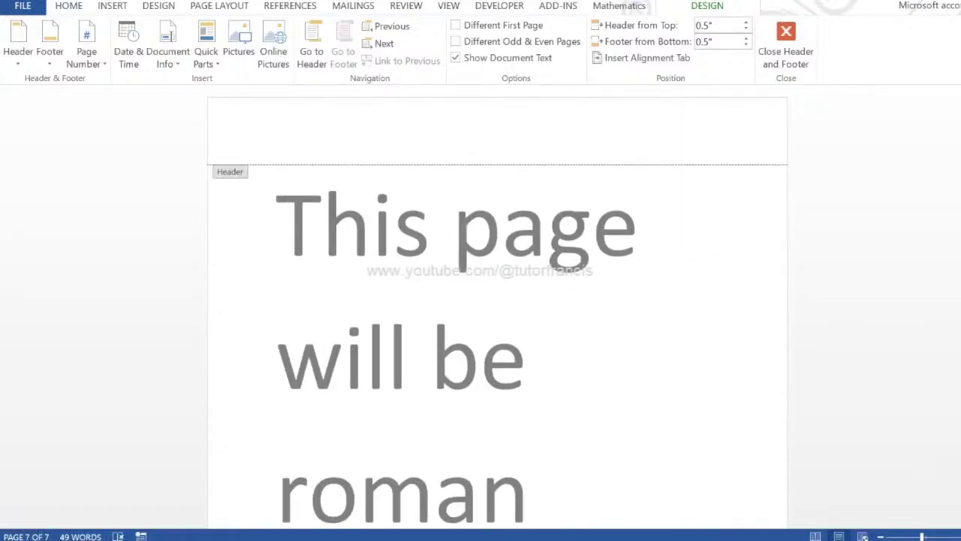
left_click(786, 52)
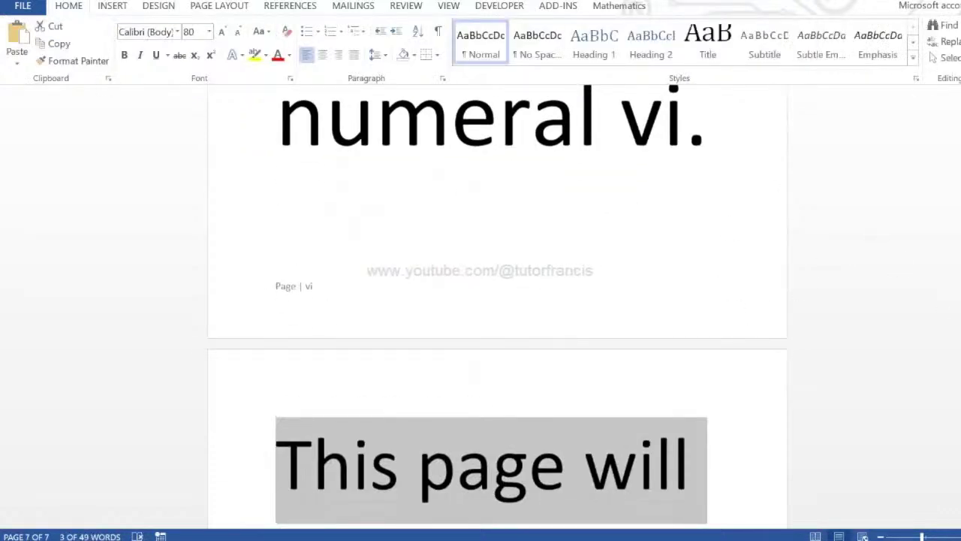
scroll(497, 315, "up", 10)
scroll(497, 315, "up", 10)
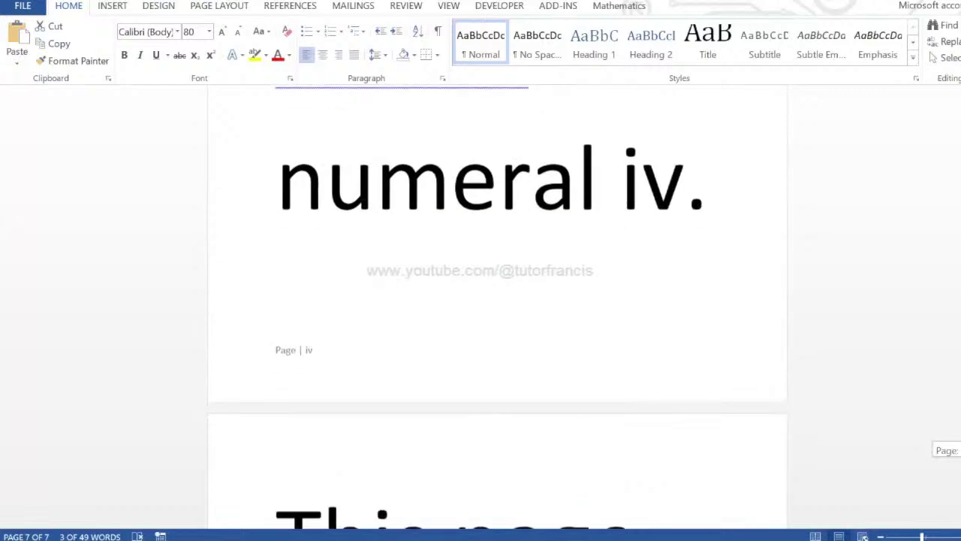
key("ctrl+End")
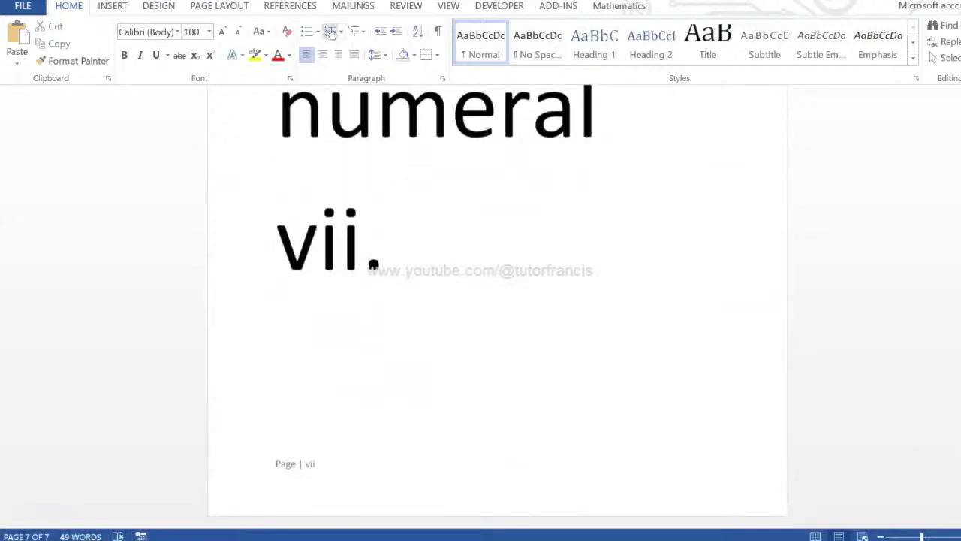
Insert a continuous section break after vii and paste the text onto a new page
left_click(217, 6)
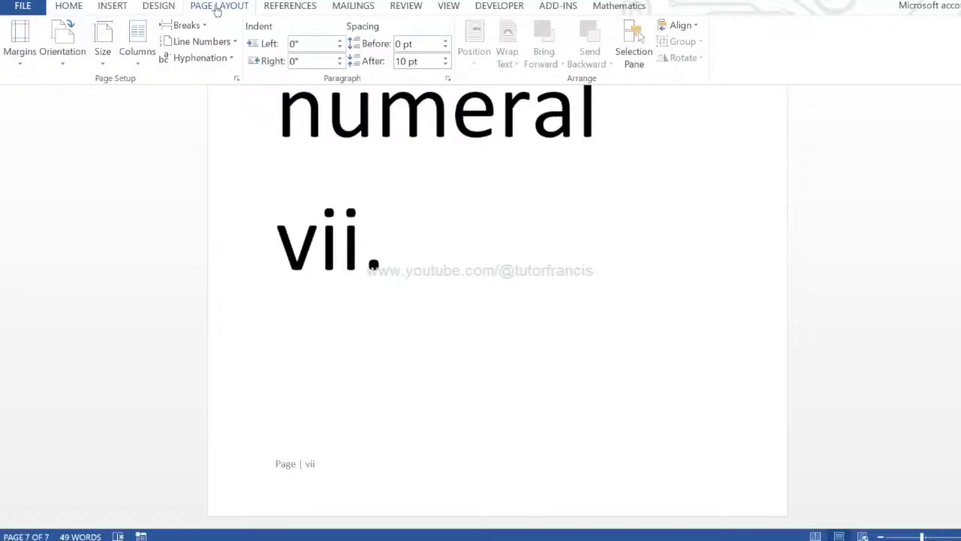
left_click(205, 27)
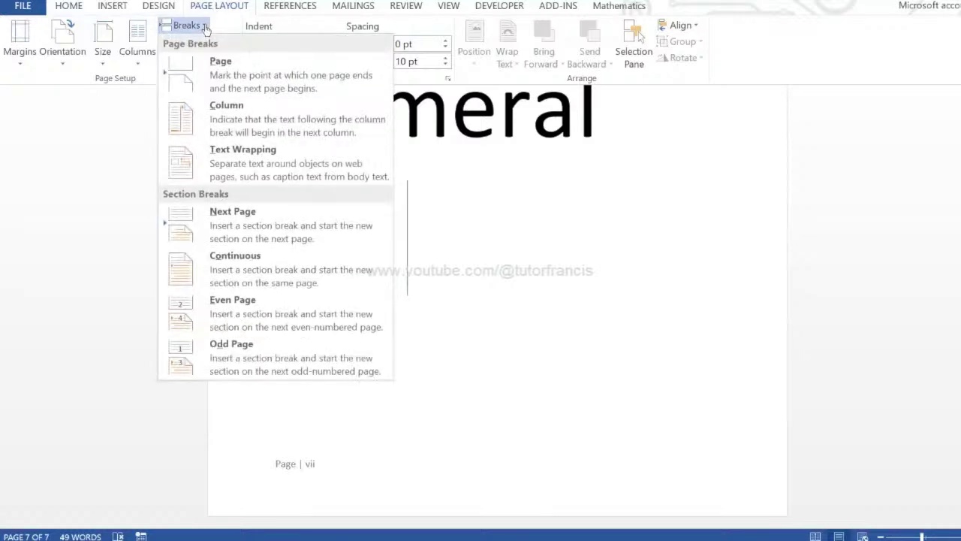
left_click(257, 268)
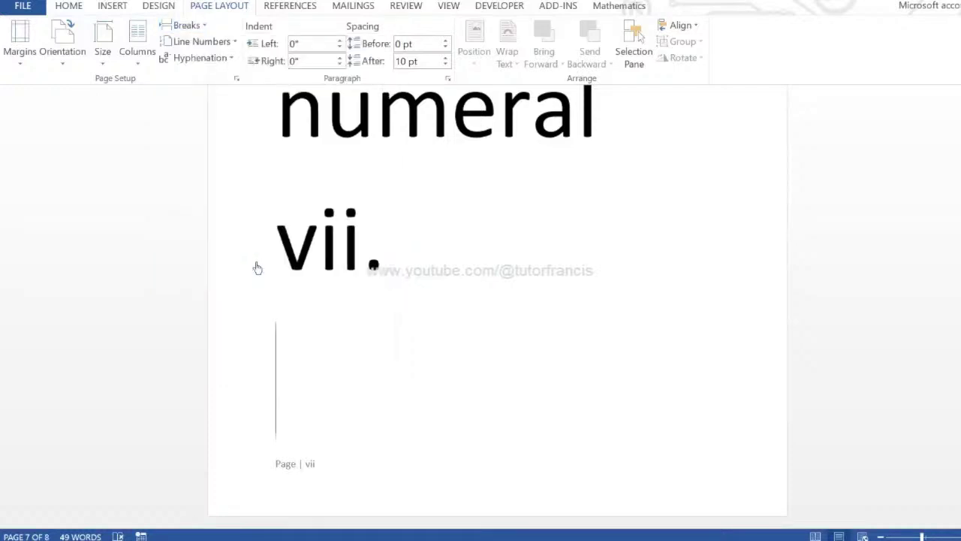
key("Return")
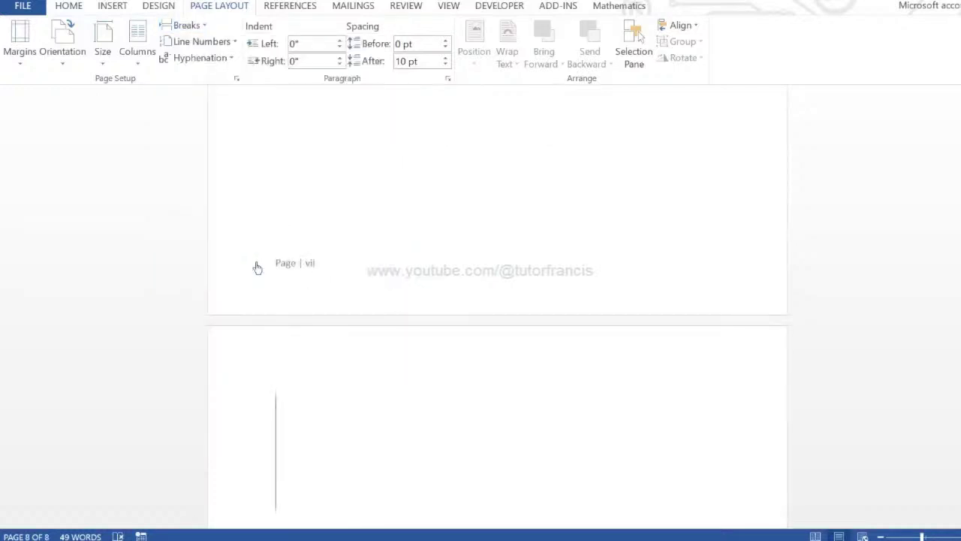
key("ctrl+v")
scroll(633, 105, "up", 1)
Renumber the pasted pages' endings to 1 and 2
double_click(639, 112)
key("BackSpace")
type("1")
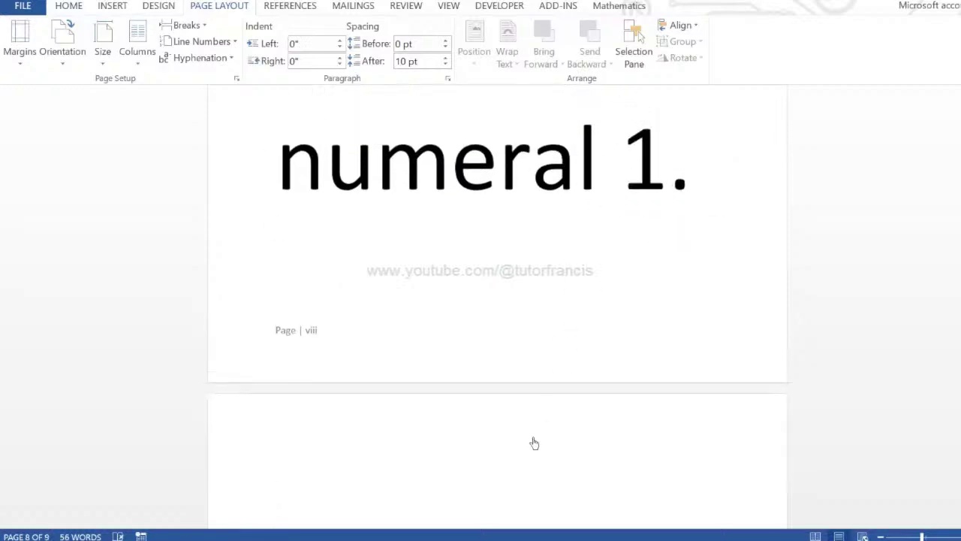
key("Return")
key("ctrl+v")
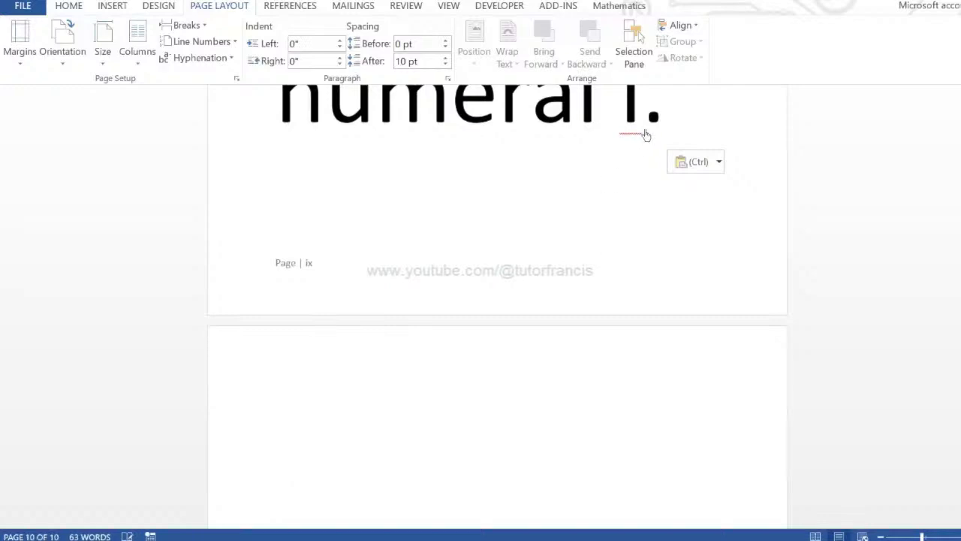
scroll(637, 119, "up", 1)
double_click(639, 121)
type("2")
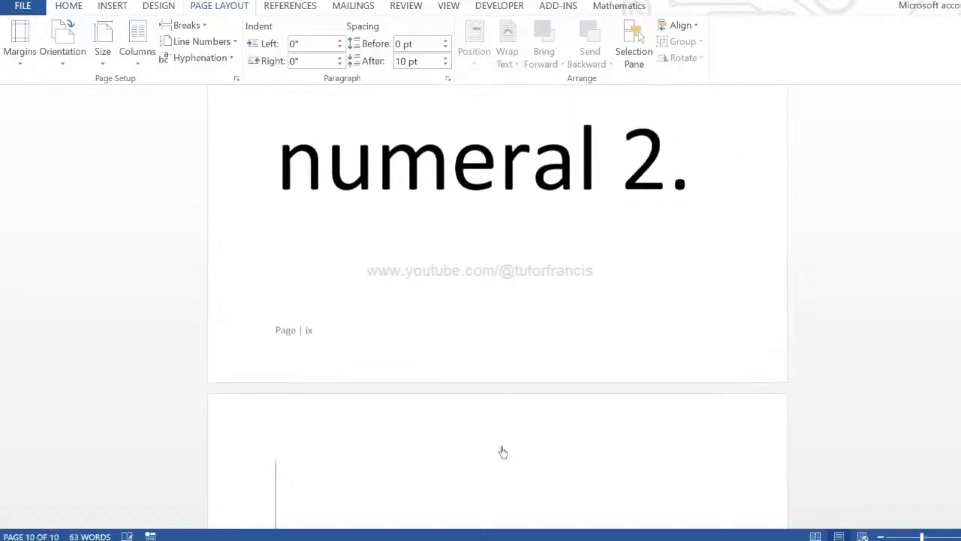
left_click(520, 406)
Reword the sentence to 'This page will be real number 1.'
scroll(919, 140, "up", 4)
scroll(919, 140, "up", 8)
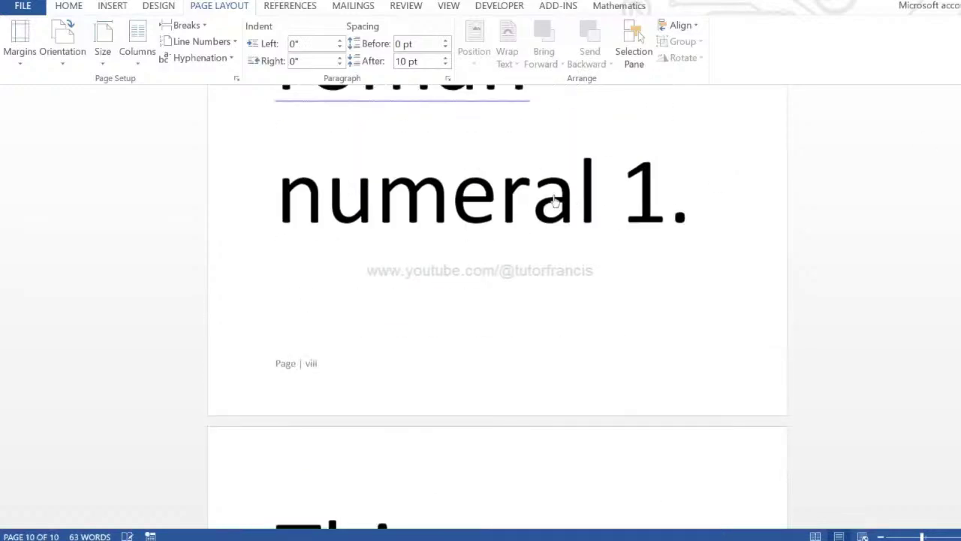
scroll(524, 145, "up", 1)
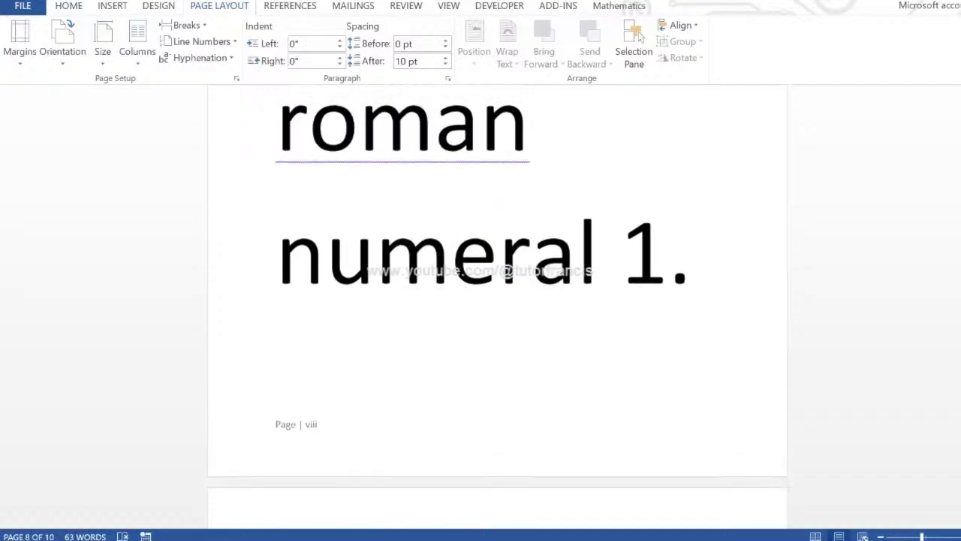
left_click(525, 145)
key("ctrl+BackSpace")
type("real")
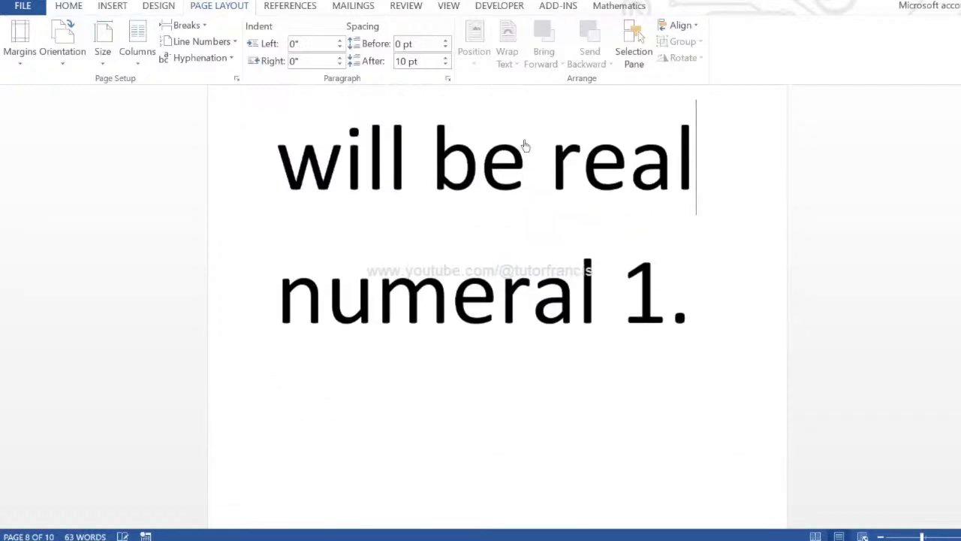
key("BackSpace")
key("BackSpace")
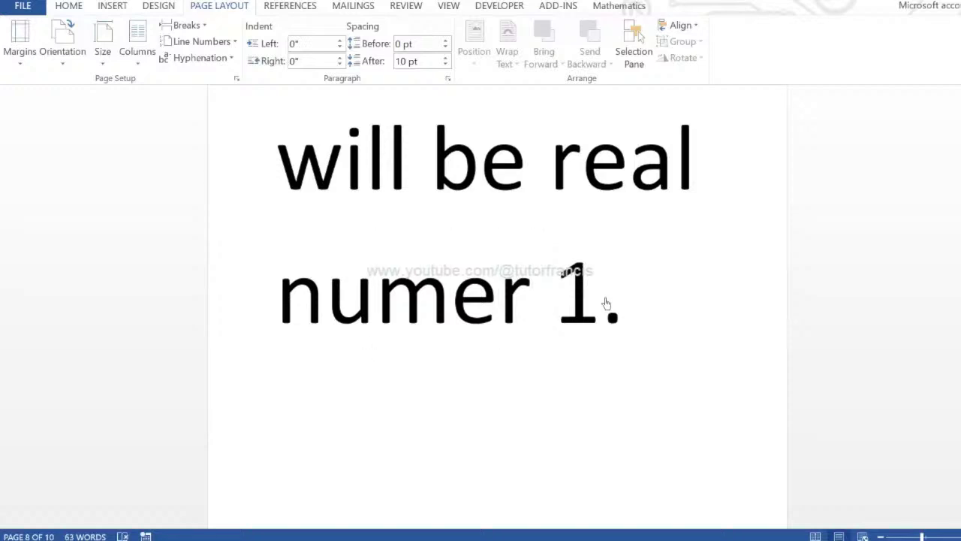
type("b")
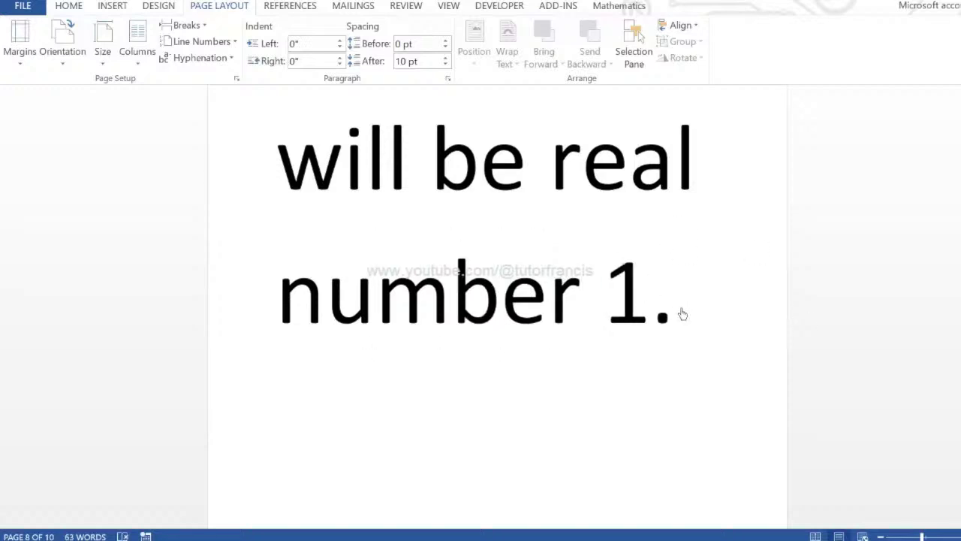
mouse_move(684, 314)
left_mouse_down()
mouse_move(399, 208)
mouse_move(369, 100)
mouse_move(294, 312)
mouse_move(275, 312)
left_mouse_up()
left_click(492, 316)
Paste the new sentence onto the following pages and renumber them 2 and 3
scroll(492, 317, "down", 1)
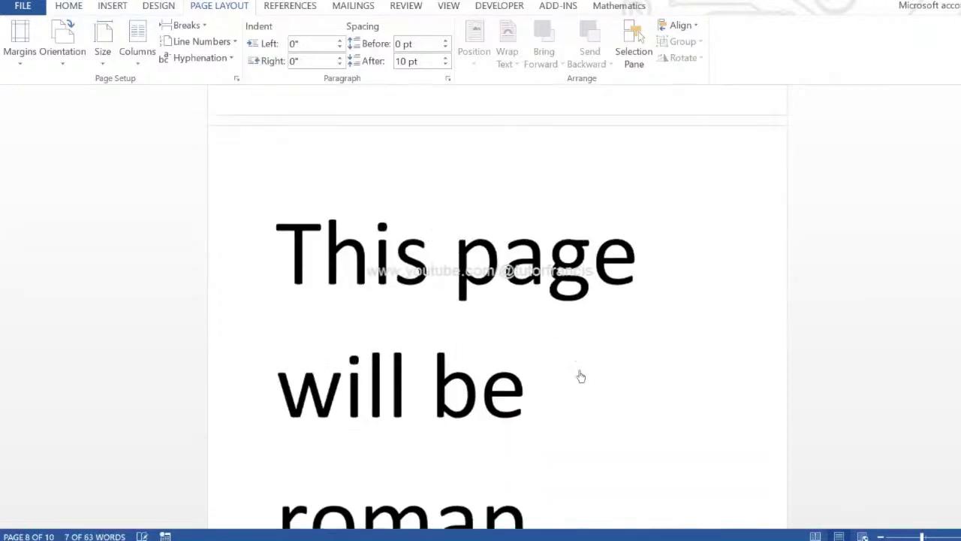
mouse_move(280, 246)
left_mouse_down()
mouse_move(540, 458)
mouse_move(651, 345)
mouse_move(637, 328)
mouse_move(666, 314)
left_mouse_up()
key("ctrl+v")
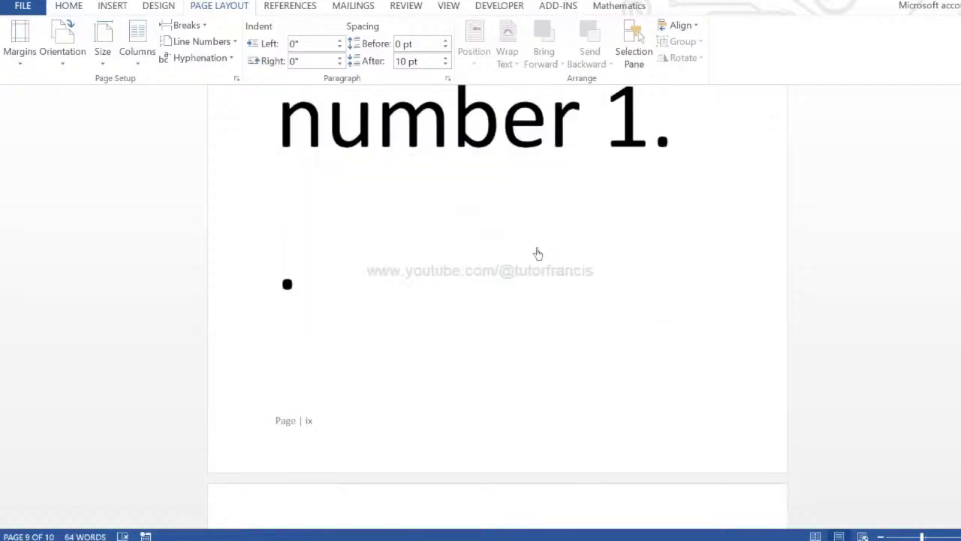
key("BackSpace")
type("2")
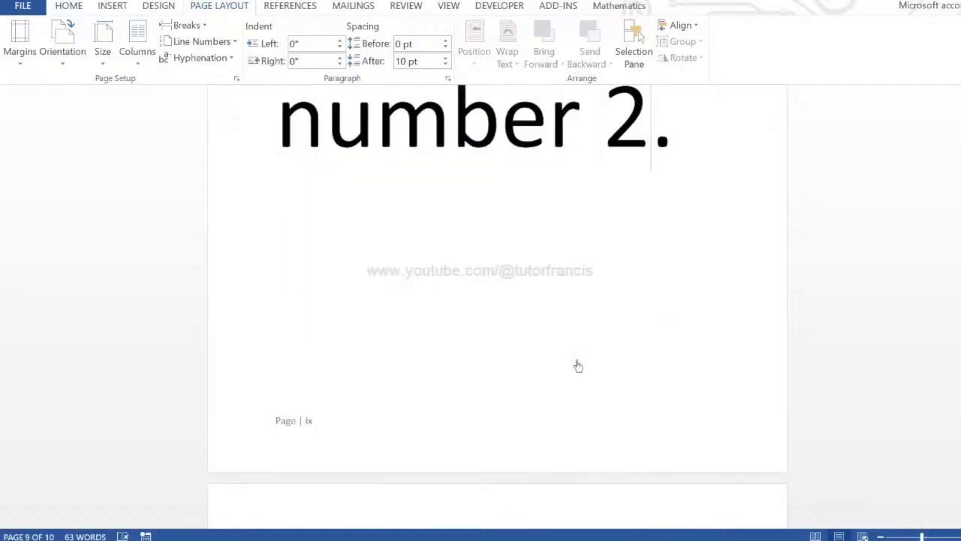
left_click(485, 522)
key("ctrl+v")
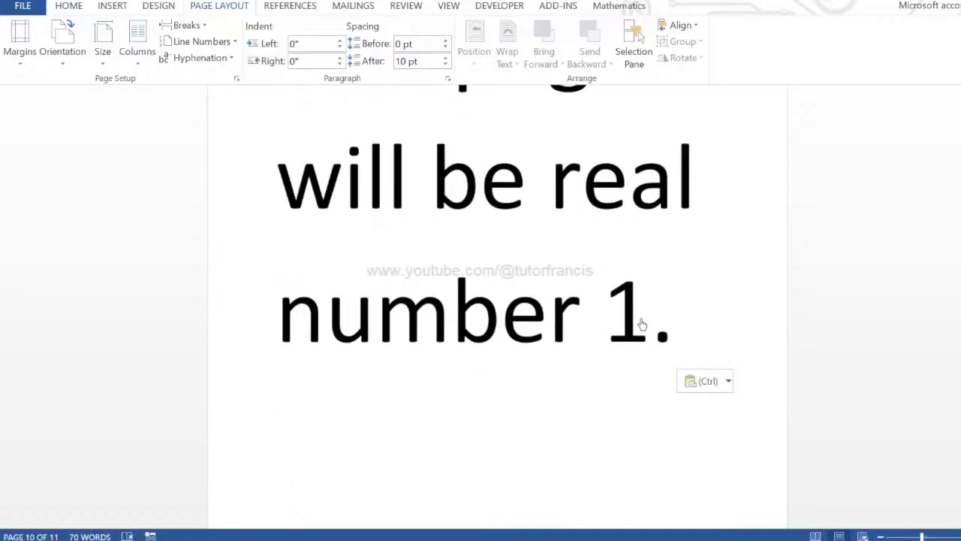
left_click(640, 323)
key("BackSpace")
Remove the stray extra 3, then type 'Subsequent pages' and a new line on the next page
type("33")
key("BackSpace")
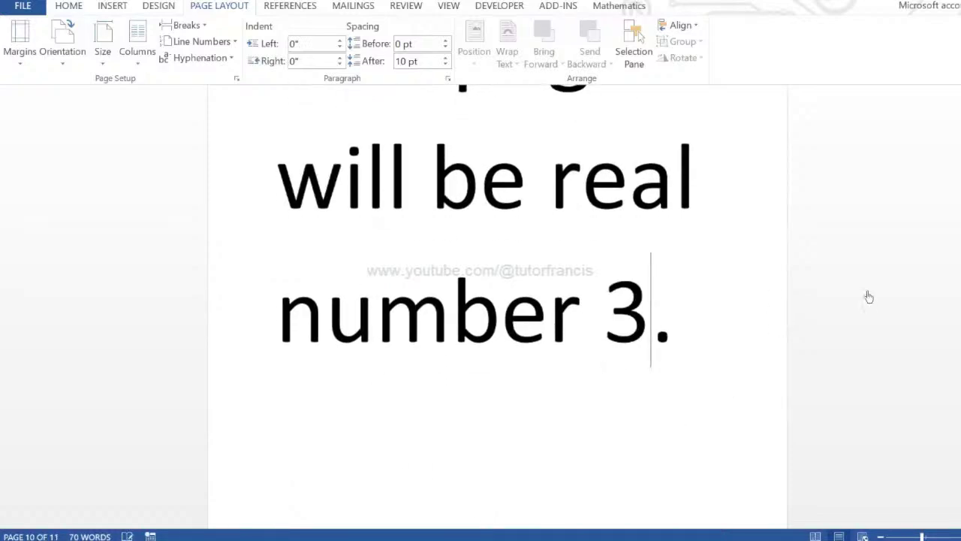
scroll(496, 300, "up", 5)
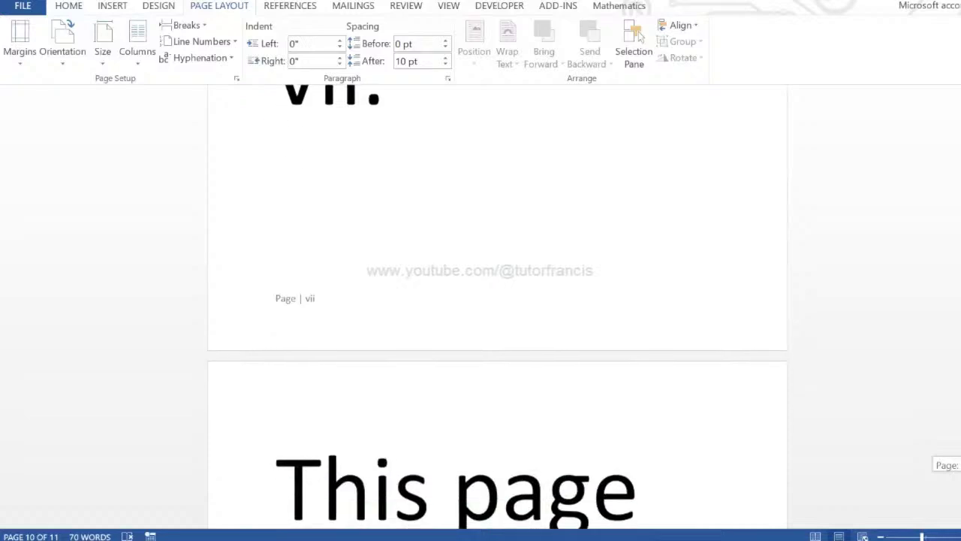
scroll(496, 300, "down", 3)
scroll(496, 300, "down", 3)
scroll(496, 300, "down", 3)
scroll(495, 300, "down", 3)
scroll(495, 300, "down", 5)
scroll(496, 300, "down", 3)
scroll(664, 479, "down", 2)
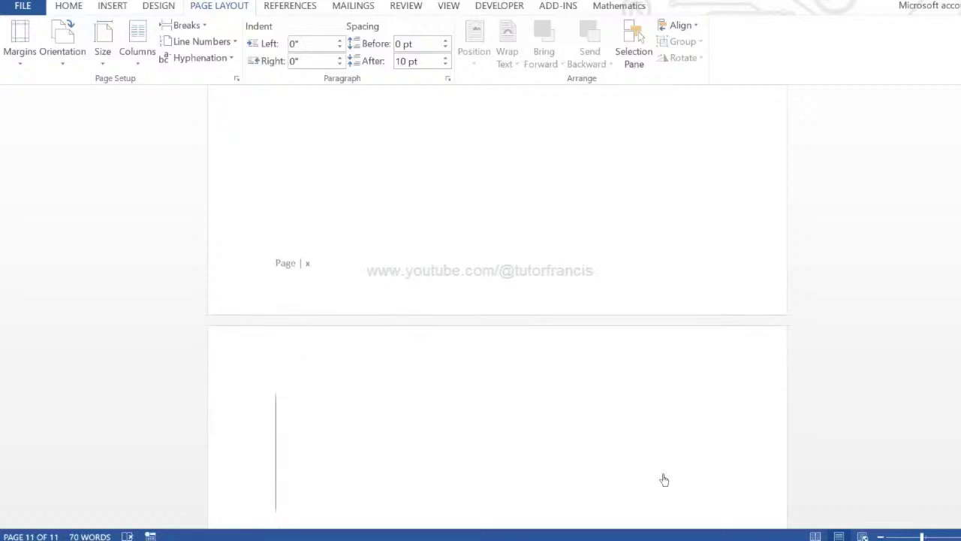
type("Subseq")
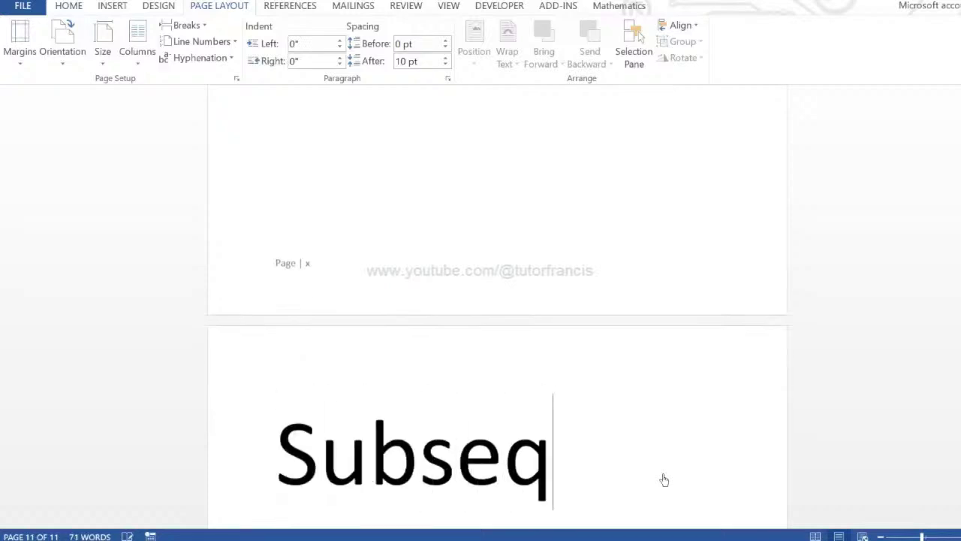
type("uent pages")
key("Return")
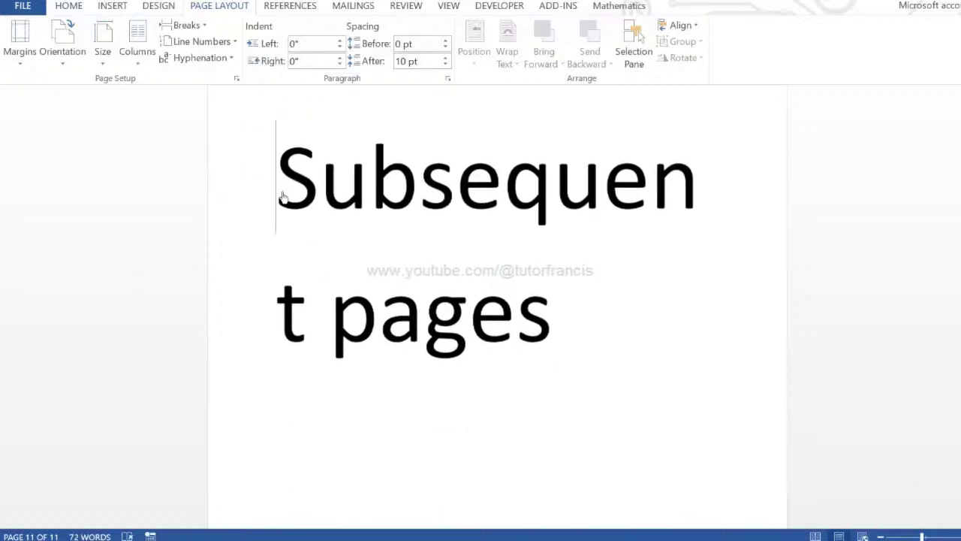
Paste 'Subsequent pages' repeatedly onto new pages, removing stray 'vvv' letters and the trailing empty line
left_click_drag(282, 197, 489, 308)
left_click(563, 331)
key("ctrl+v")
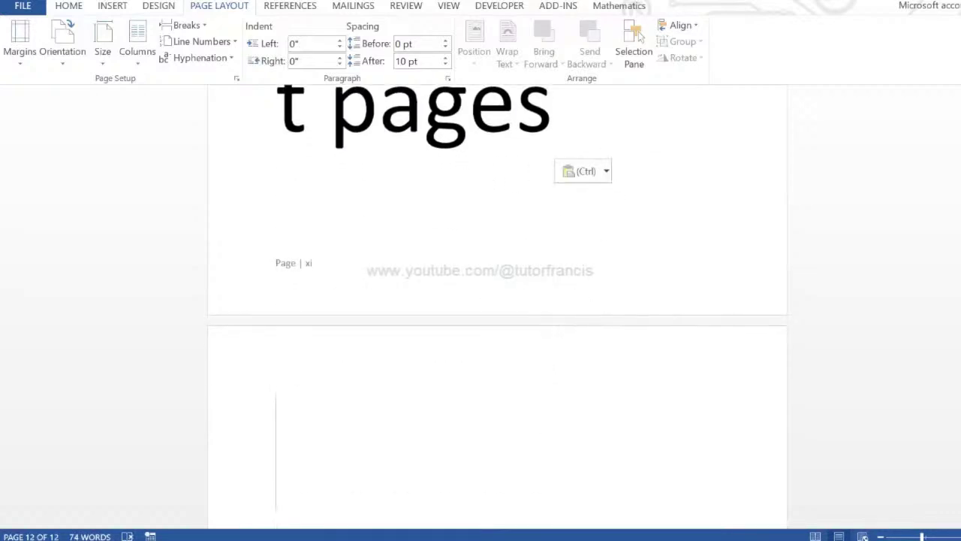
scroll(495, 300, "up", 1)
scroll(496, 301, "up", 1)
scroll(496, 300, "up", 1)
scroll(496, 300, "up", 2)
scroll(481, 300, "up", 2)
mouse_move(281, 176)
left_mouse_down()
mouse_move(665, 494)
mouse_move(594, 464)
mouse_move(583, 468)
left_mouse_up()
left_click(584, 468)
key("Right")
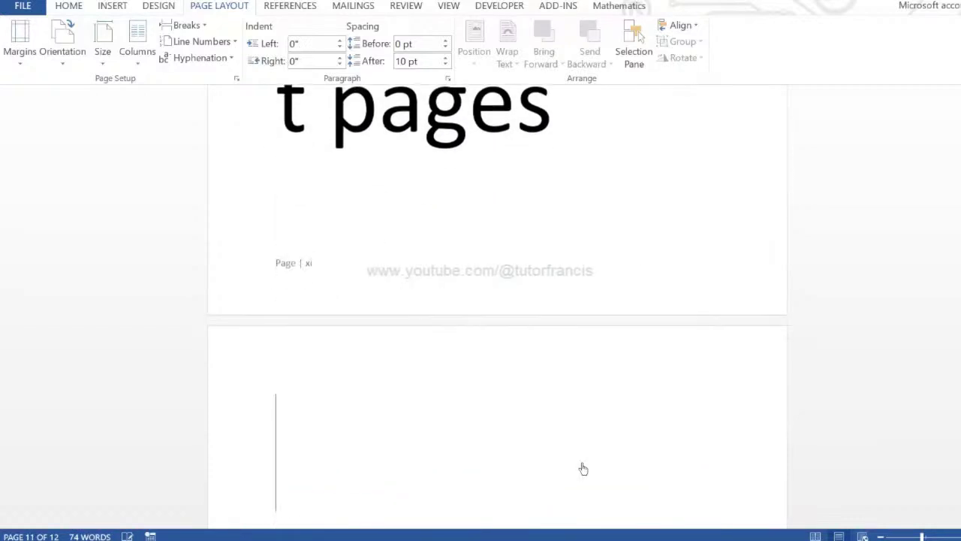
key("ctrl+v")
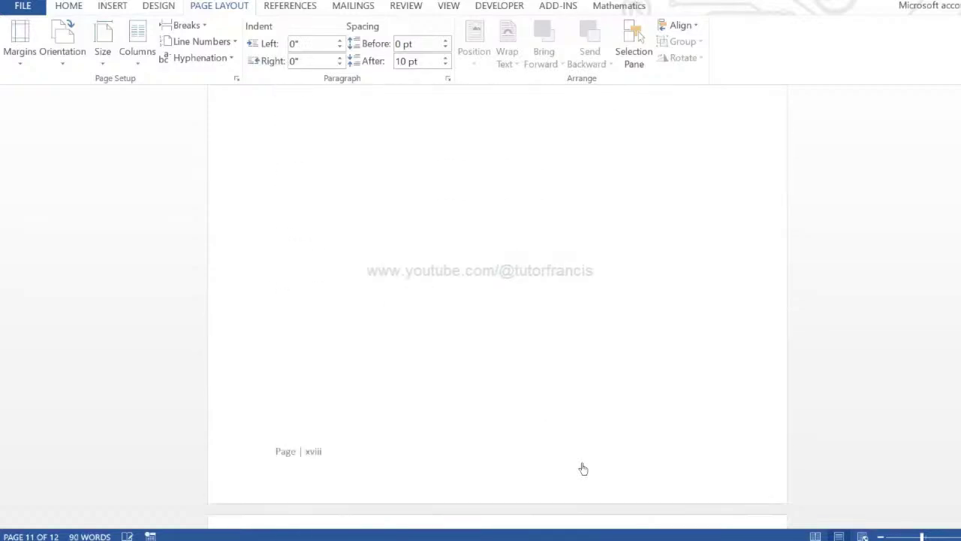
key("ctrl+v")
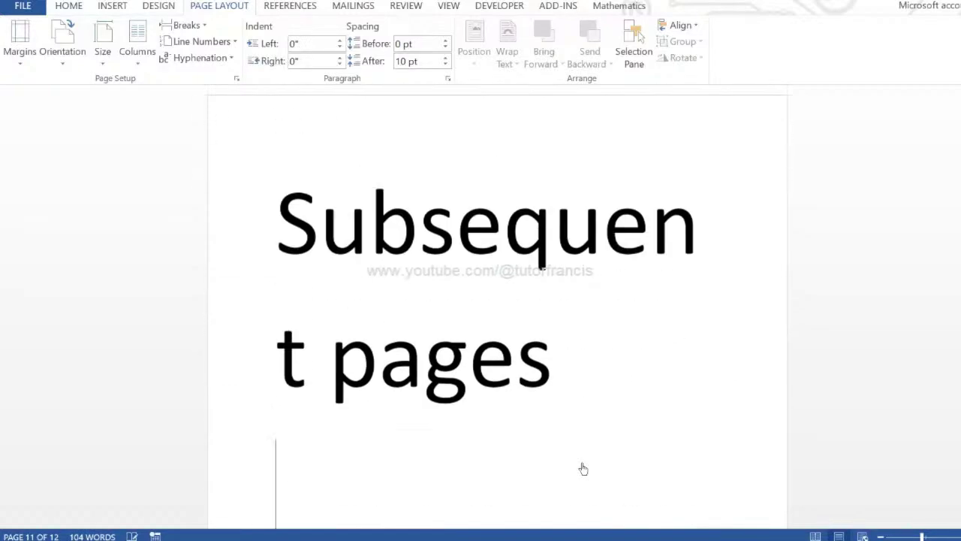
type("vvv")
key("BackSpace")
key("BackSpace")
key("BackSpace")
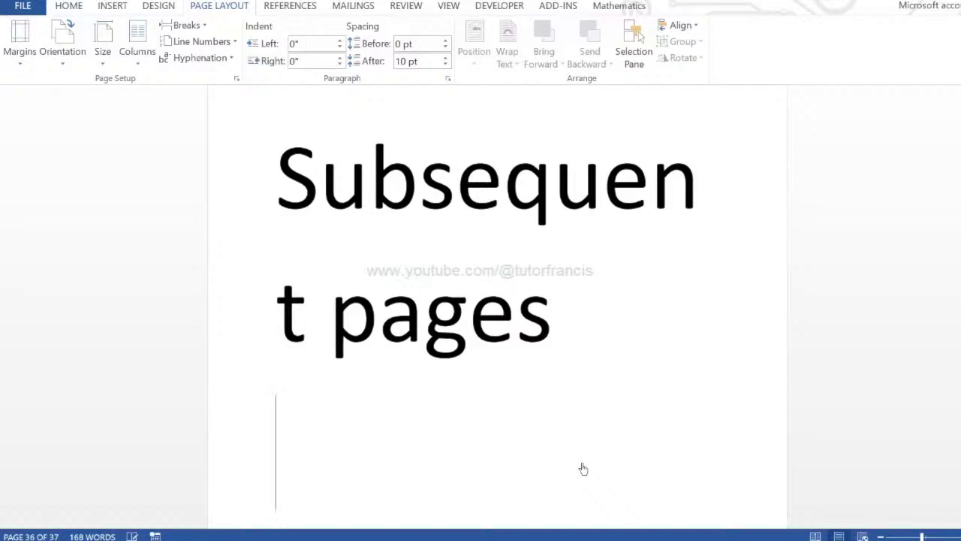
key("BackSpace")
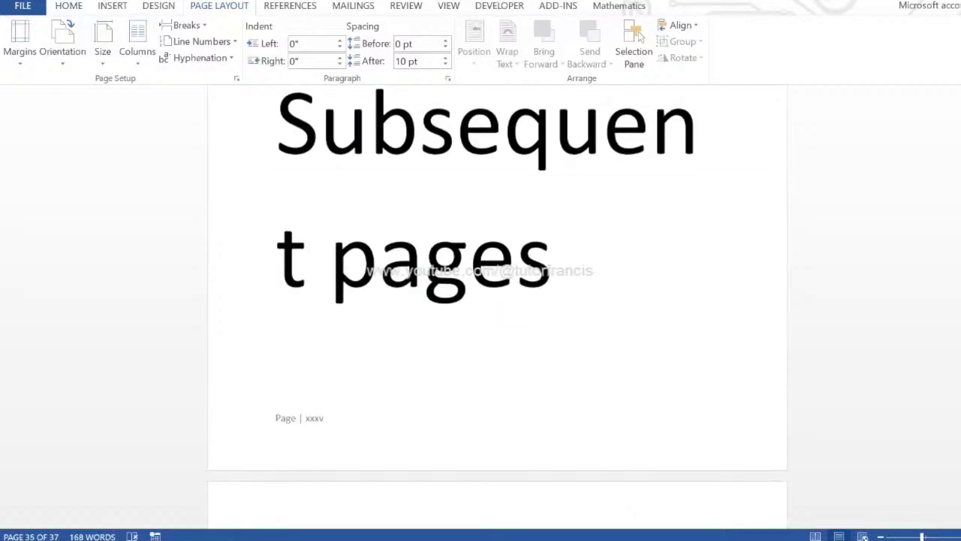
Scroll back up through the now 37-page document to review the added pages
scroll(497, 300, "up", 5)
scroll(497, 301, "up", 5)
scroll(497, 301, "up", 20)
scroll(497, 301, "up", 10)
scroll(497, 300, "up", 10)
scroll(497, 300, "up", 10)
scroll(497, 300, "up", 10)
scroll(497, 300, "up", 3)
scroll(497, 300, "up", 10)
scroll(497, 300, "up", 10)
scroll(497, 301, "down", 4)
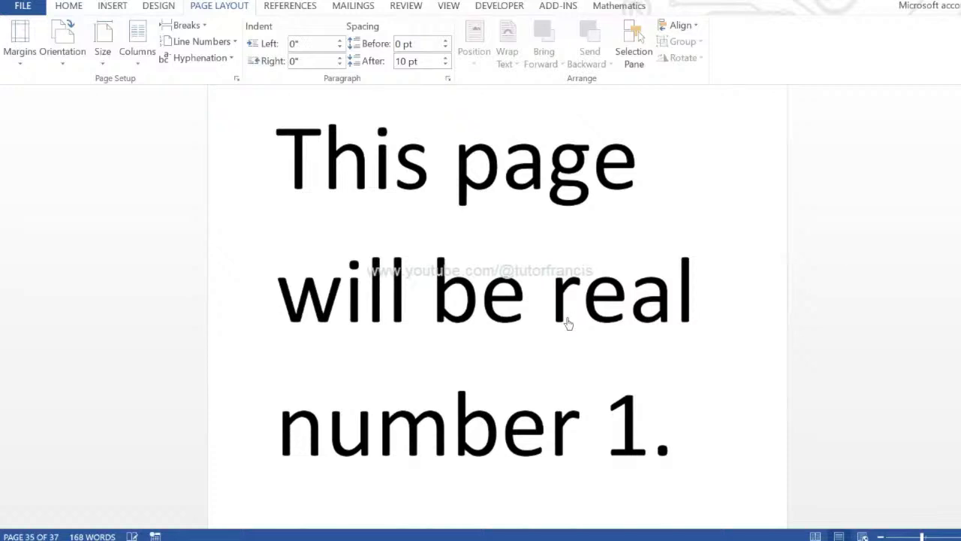
left_click(112, 5)
scroll(497, 301, "up", 5)
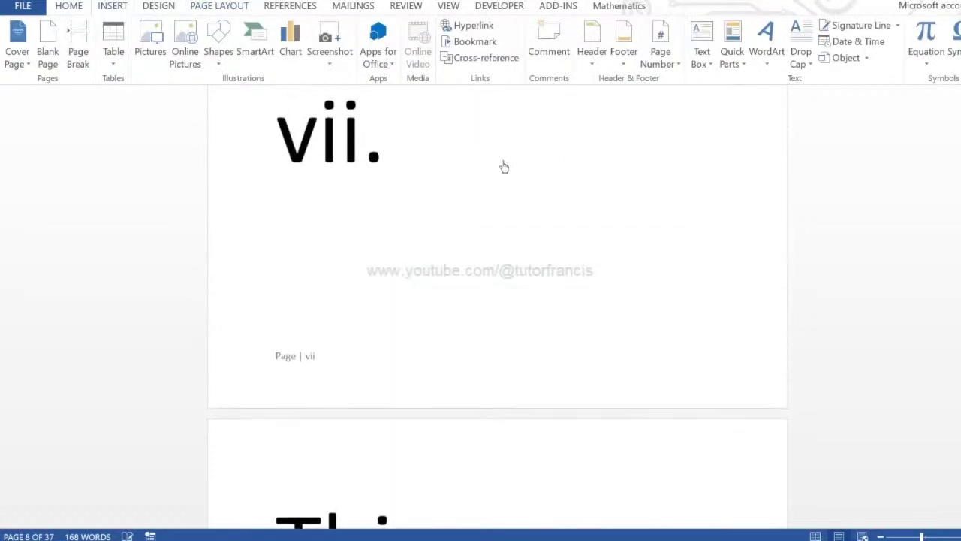
Insert a page break after page vii and place the cursor on the new page
left_click(66, 7)
left_click(107, 6)
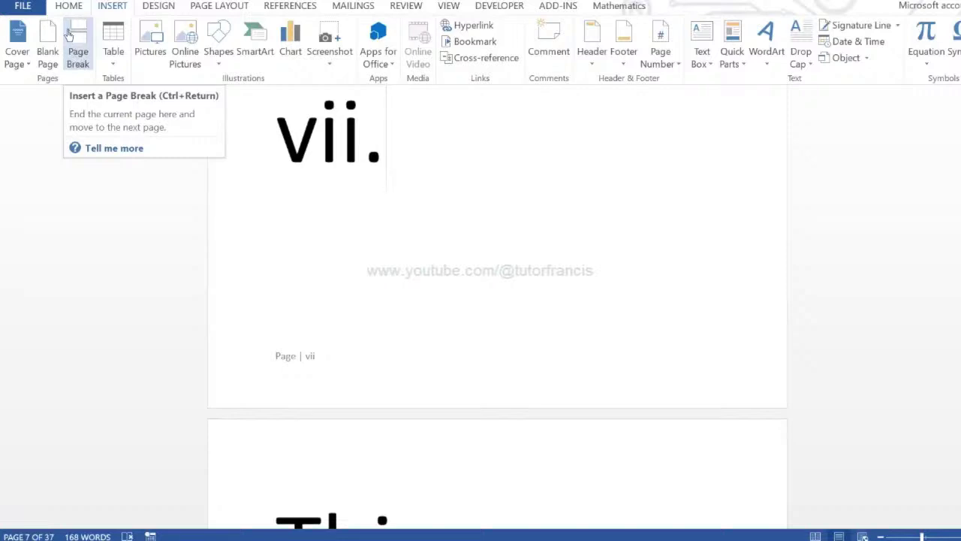
left_click(68, 34)
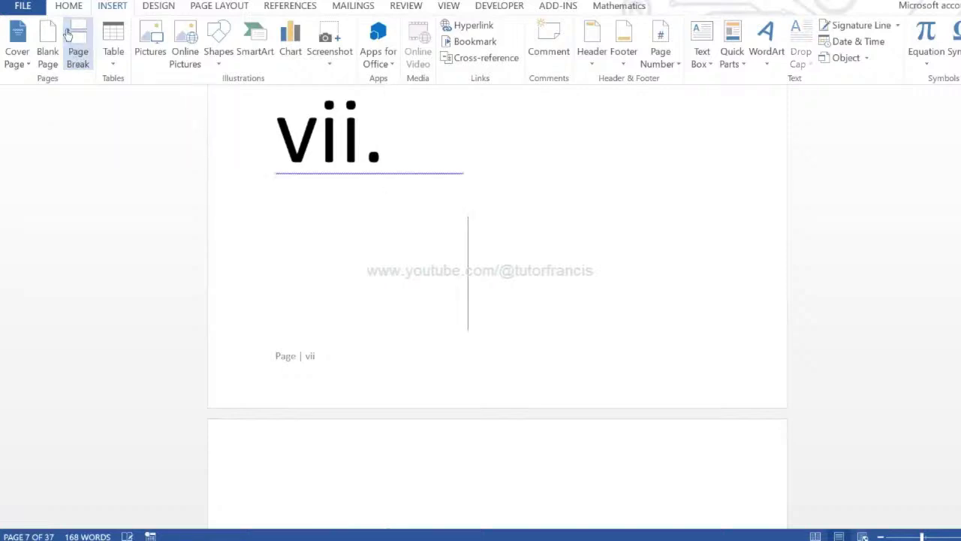
left_click(516, 488)
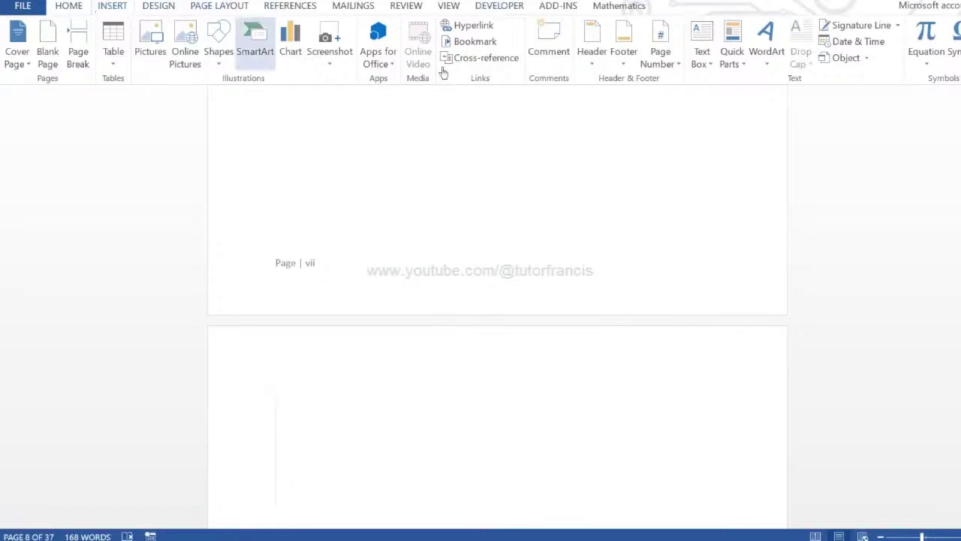
Format the page numbers as Arabic 1, 2, 3, starting at 1
left_click(665, 66)
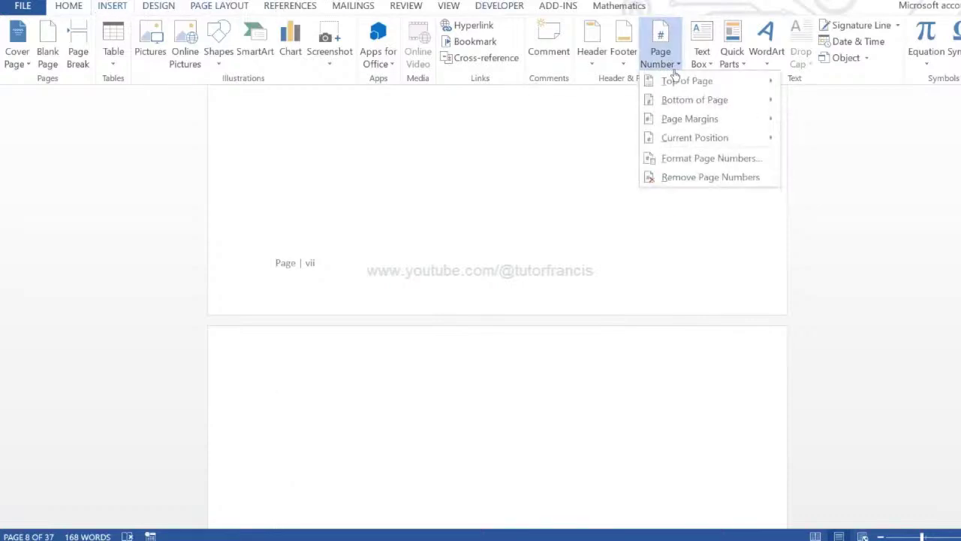
left_click(746, 167)
left_click(555, 180)
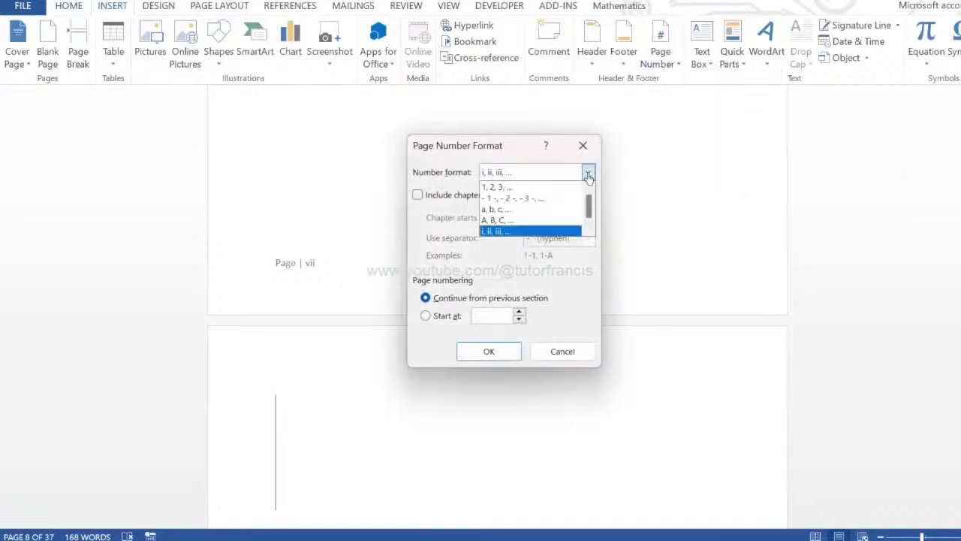
left_click(546, 189)
left_click(424, 316)
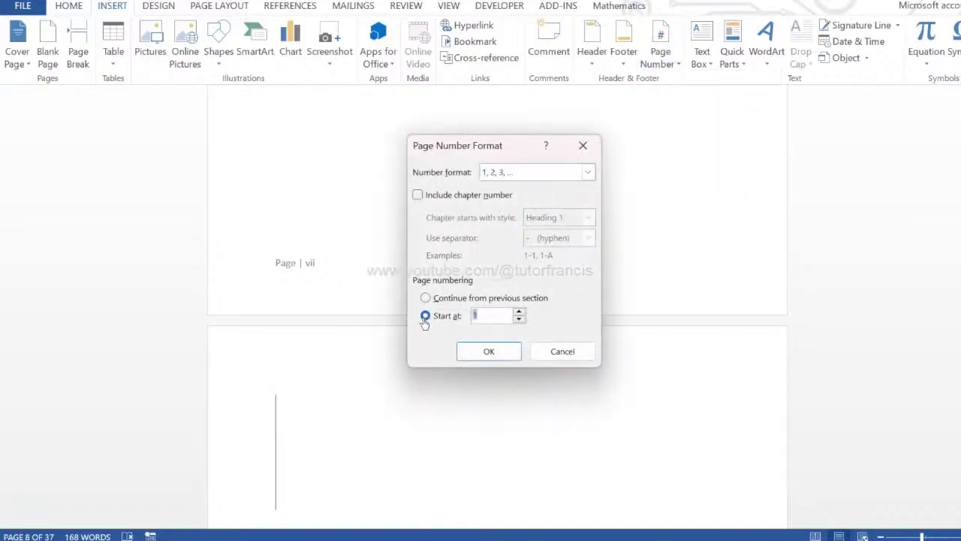
left_click(490, 351)
scroll(497, 300, "down", 1)
scroll(497, 300, "down", 1)
scroll(497, 300, "down", 5)
scroll(498, 300, "down", 5)
scroll(498, 300, "down", 1)
scroll(498, 300, "down", 2)
scroll(497, 300, "down", 5)
scroll(497, 301, "down", 4)
scroll(498, 301, "down", 5)
scroll(497, 300, "down", 4)
scroll(497, 301, "down", 2)
scroll(497, 301, "down", 4)
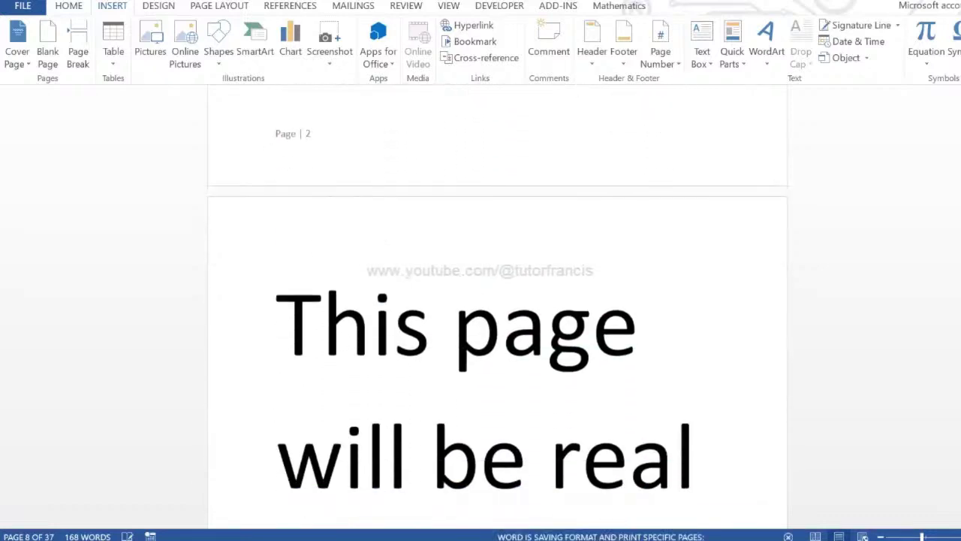
scroll(497, 300, "down", 5)
scroll(497, 301, "down", 3)
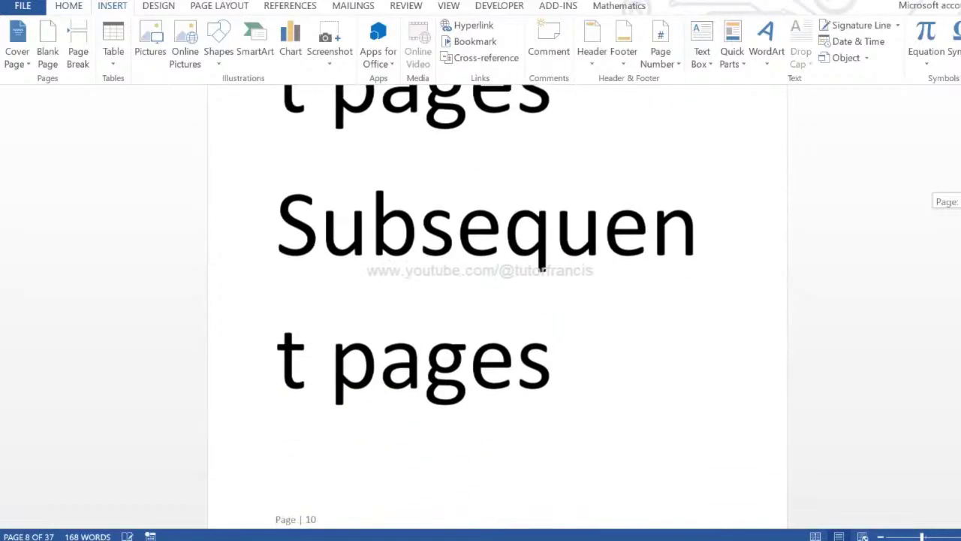
scroll(497, 301, "down", 3)
scroll(497, 300, "down", 3)
scroll(497, 300, "down", 10)
scroll(497, 300, "down", 10)
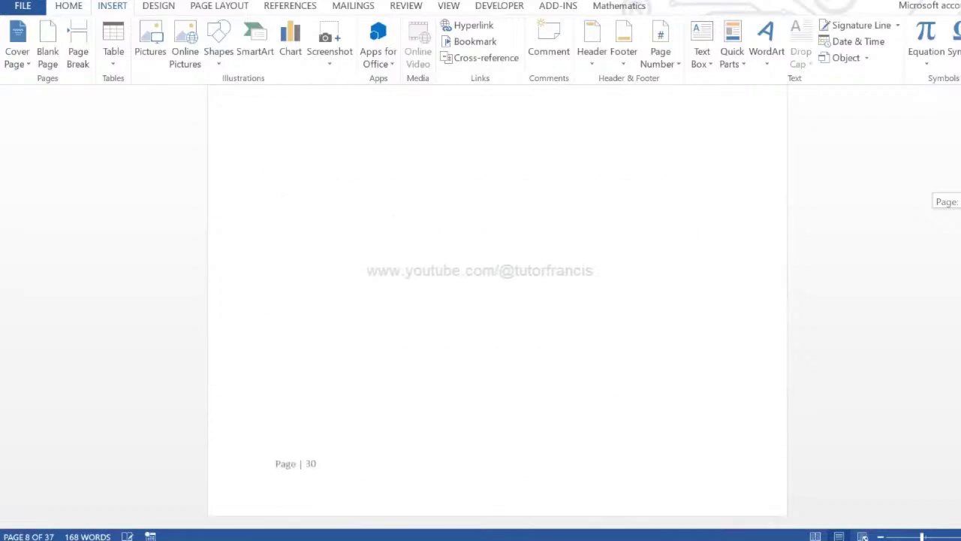
scroll(487, 326, "down", 5)
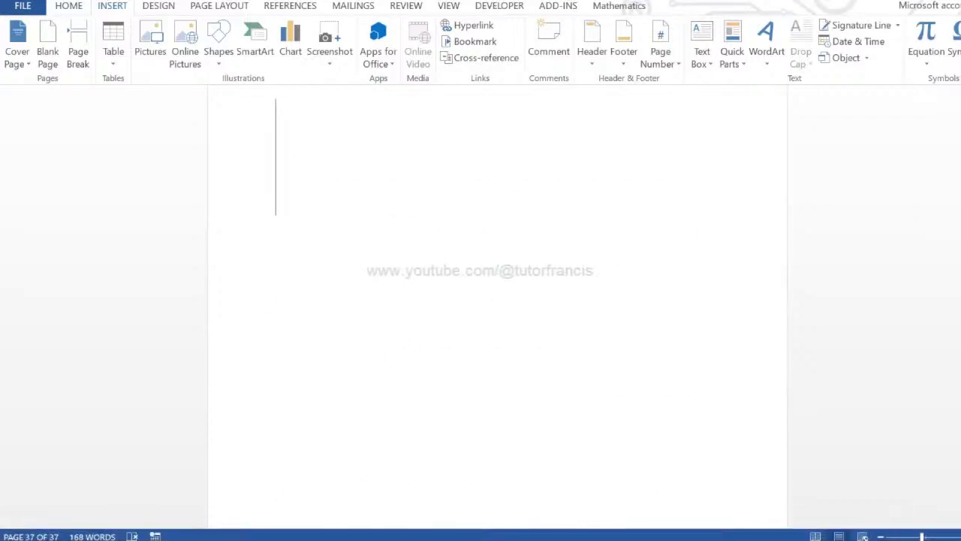
scroll(498, 301, "down", 5)
scroll(497, 300, "down", 3)
scroll(497, 301, "down", 5)
scroll(497, 300, "down", 5)
scroll(497, 301, "down", 2)
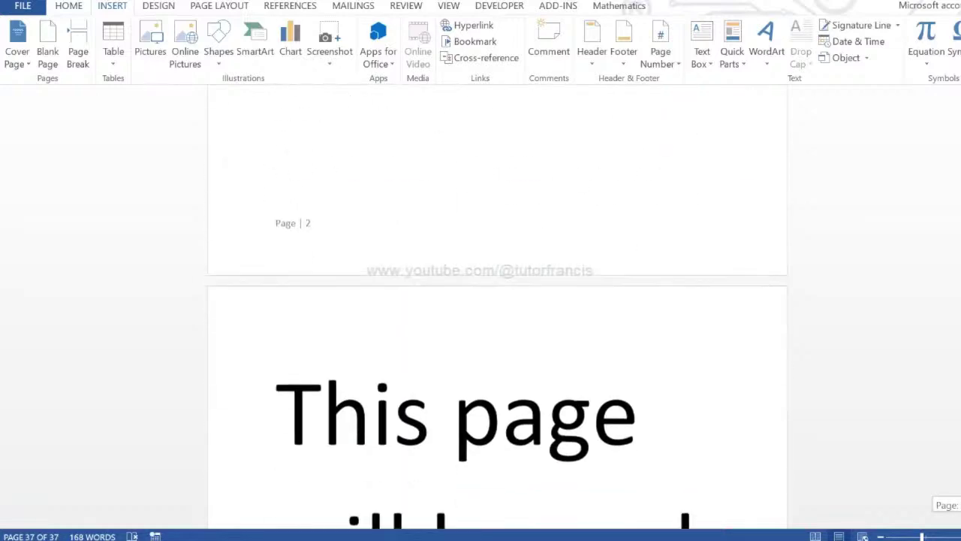
scroll(497, 300, "down", 2)
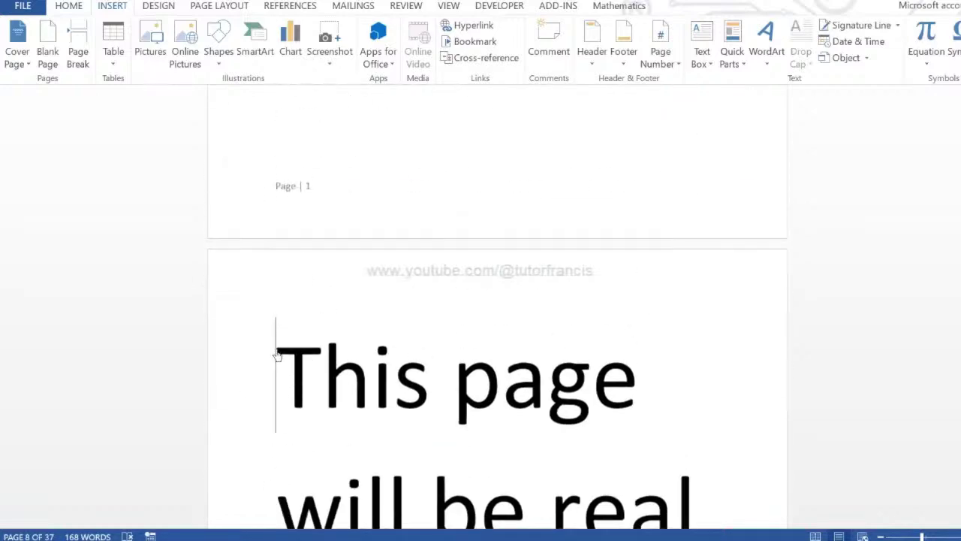
Copy the pages from 'This page will be real' onward to the end, reaching 66 pages
left_click_drag(277, 356, 450, 529)
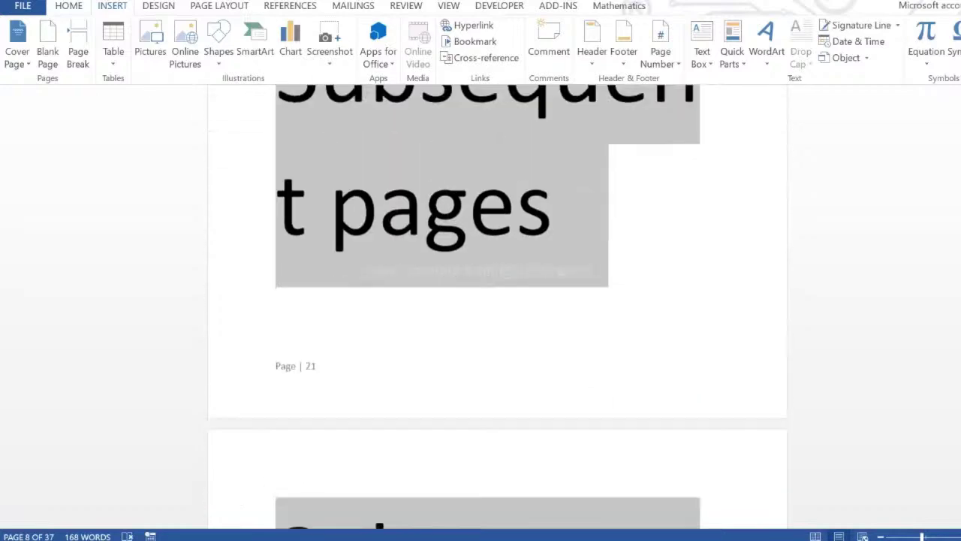
left_click_drag(451, 530, 451, 530)
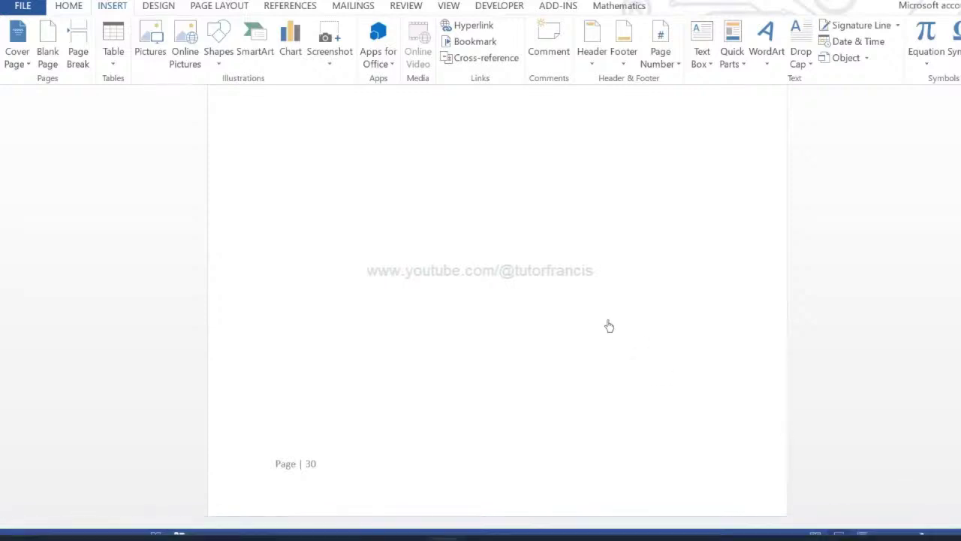
key("Delete")
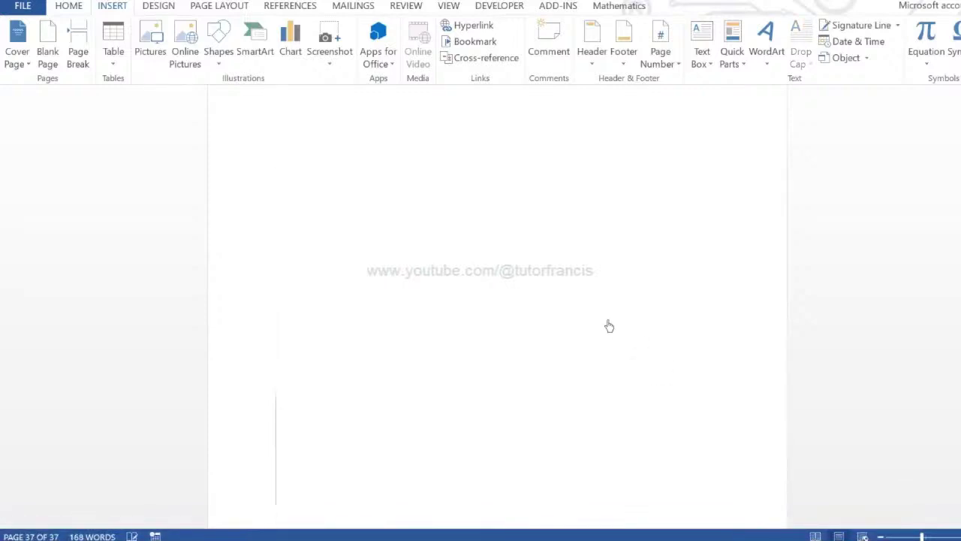
key("Return")
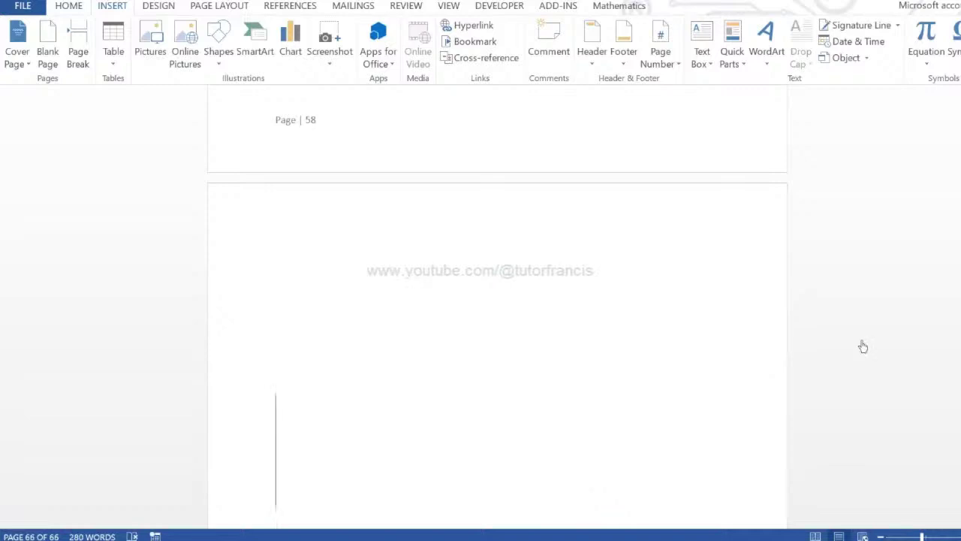
scroll(880, 87, "up", 10)
scroll(880, 87, "up", 5)
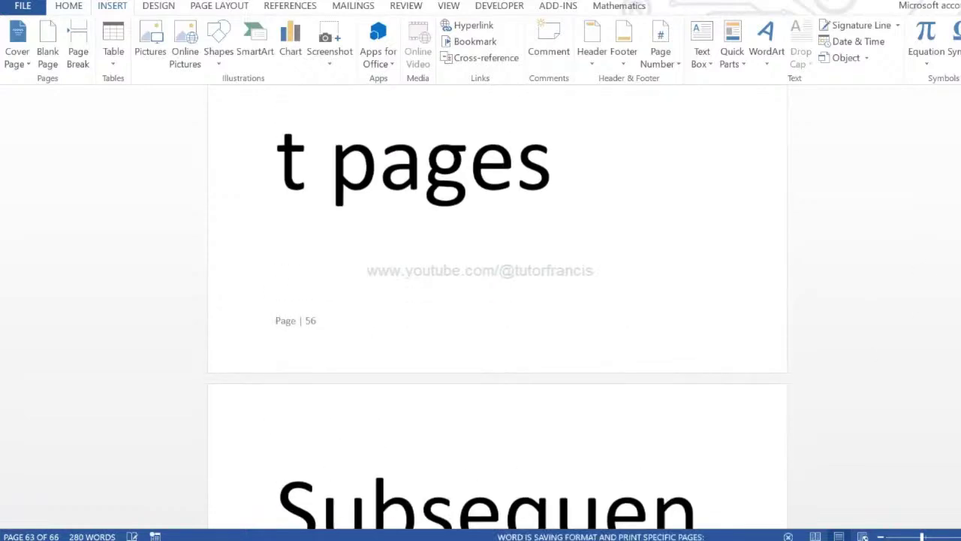
Print custom range 21–28 to Microsoft Print to PDF, checking the preview at page 21
left_click(22, 7)
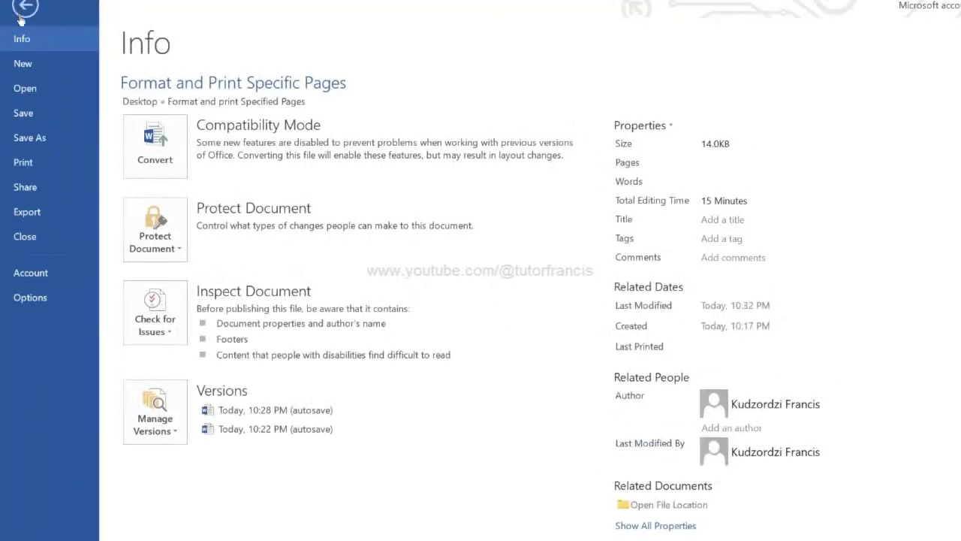
left_click(43, 165)
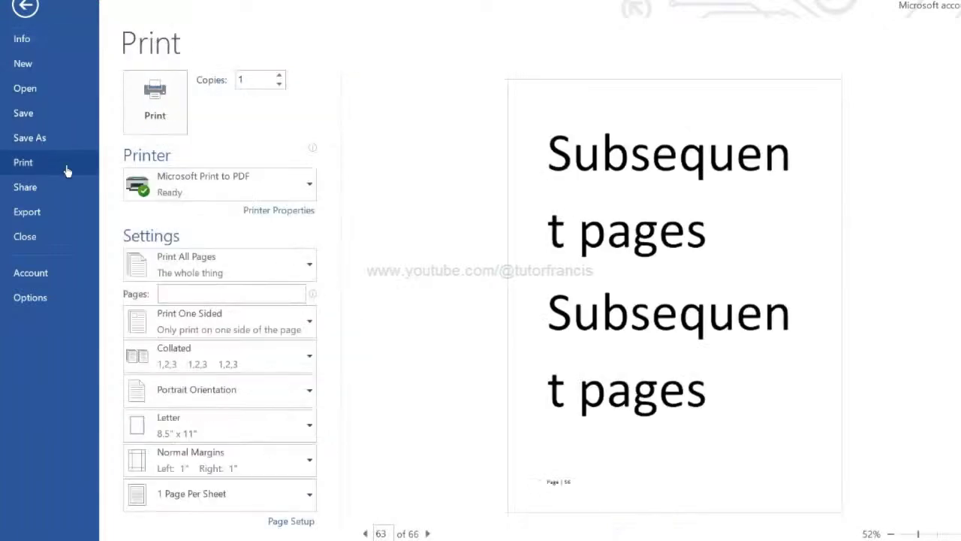
left_click(293, 271)
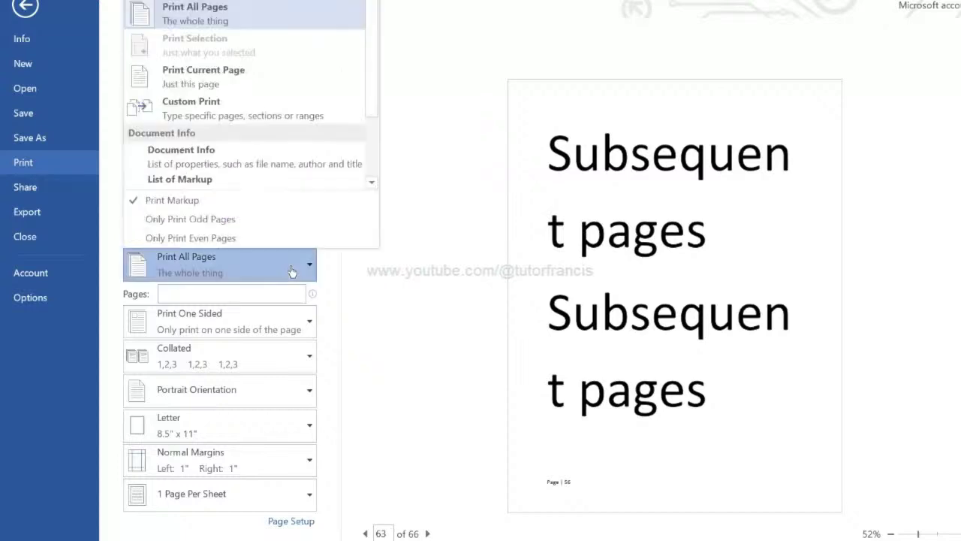
left_click(236, 108)
left_click(215, 295)
type("21-28")
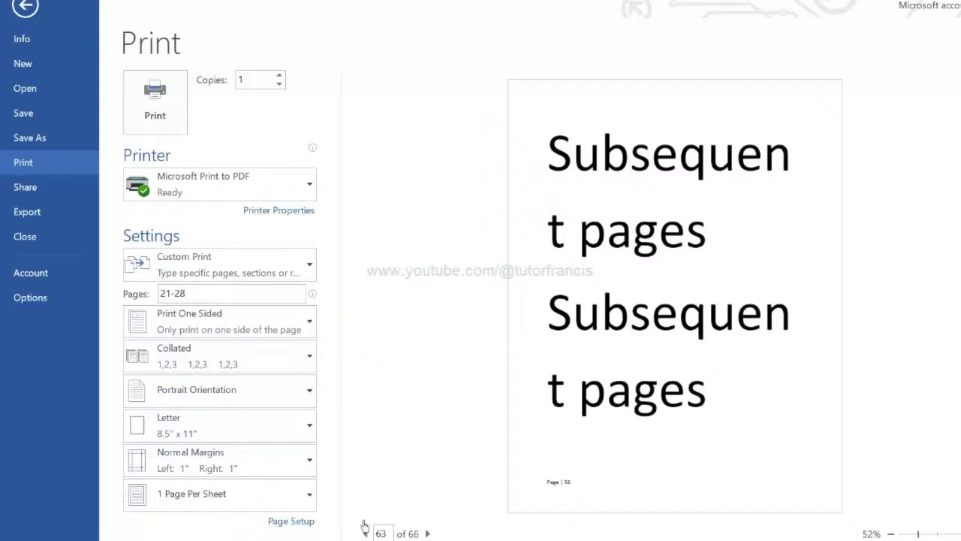
left_click(366, 533)
left_click(366, 534)
left_click(366, 534)
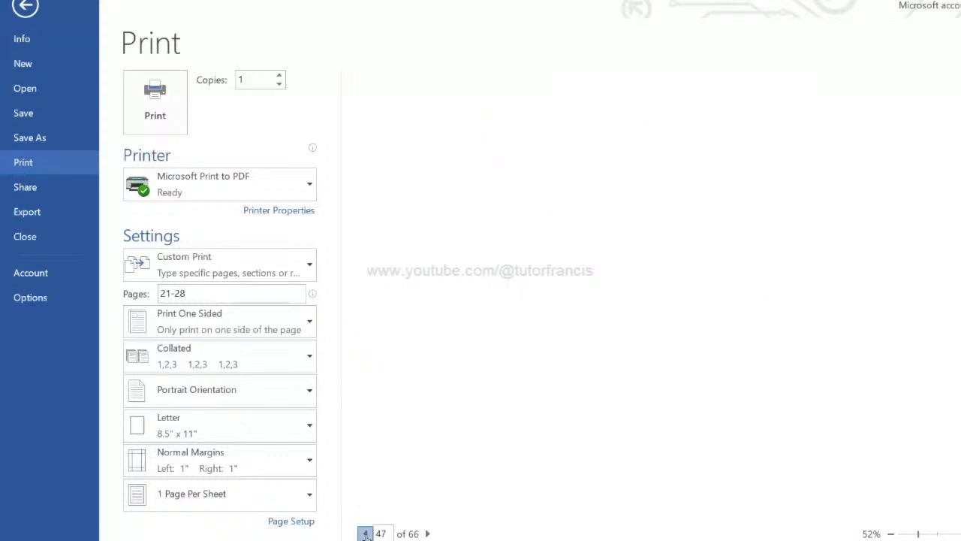
left_click(365, 533)
left_click(365, 533)
left_click(366, 534)
left_click(366, 533)
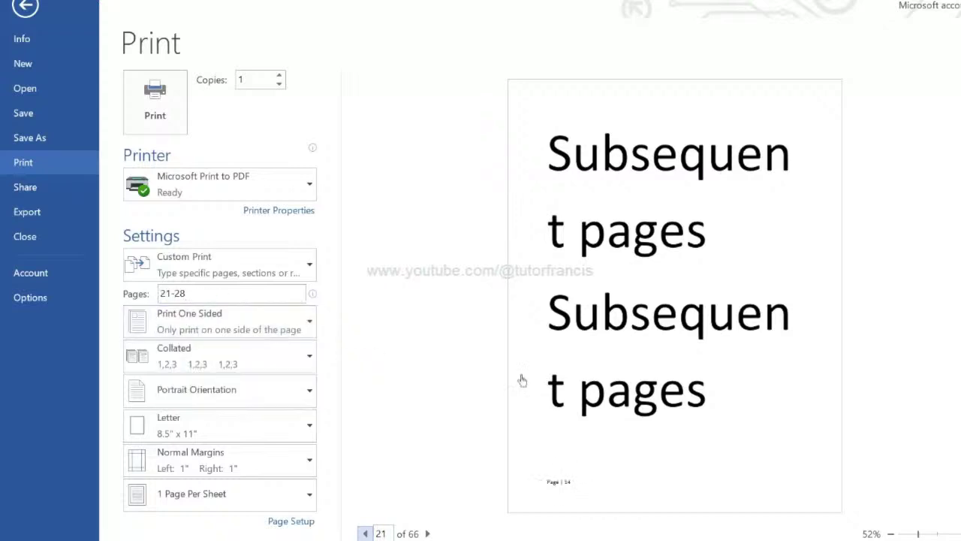
left_click(138, 93)
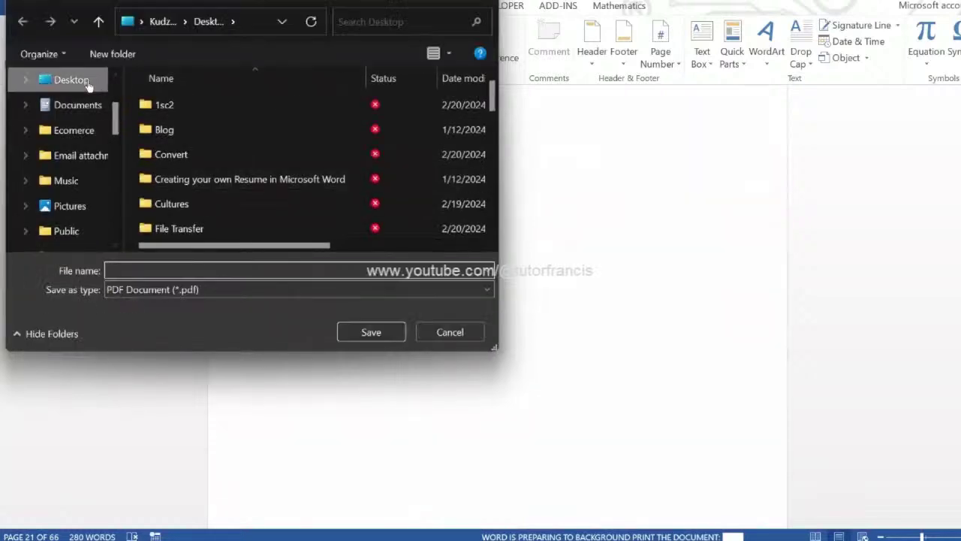
Save the output as 'pages 21-28' in Desktop > Format and print Specified Pages
left_click(87, 80)
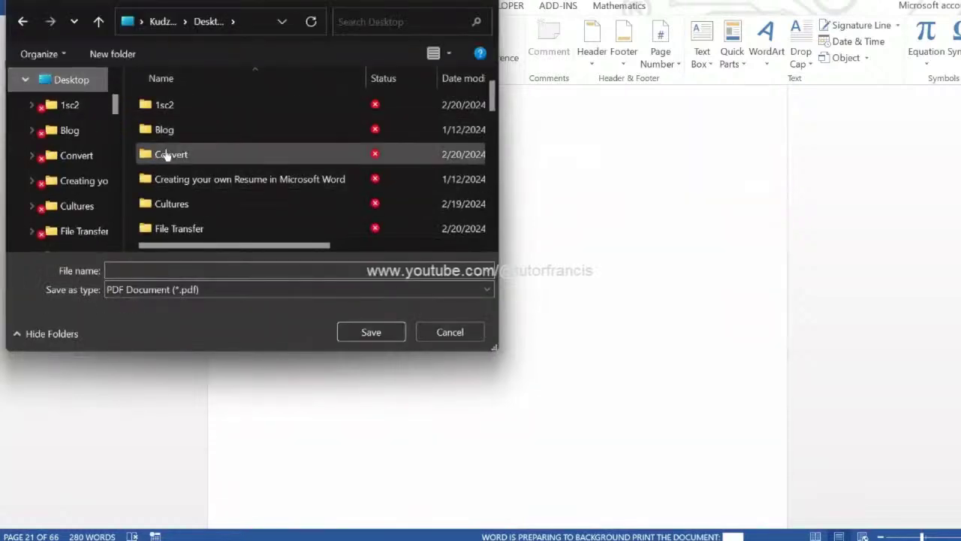
scroll(167, 153, "down", 2)
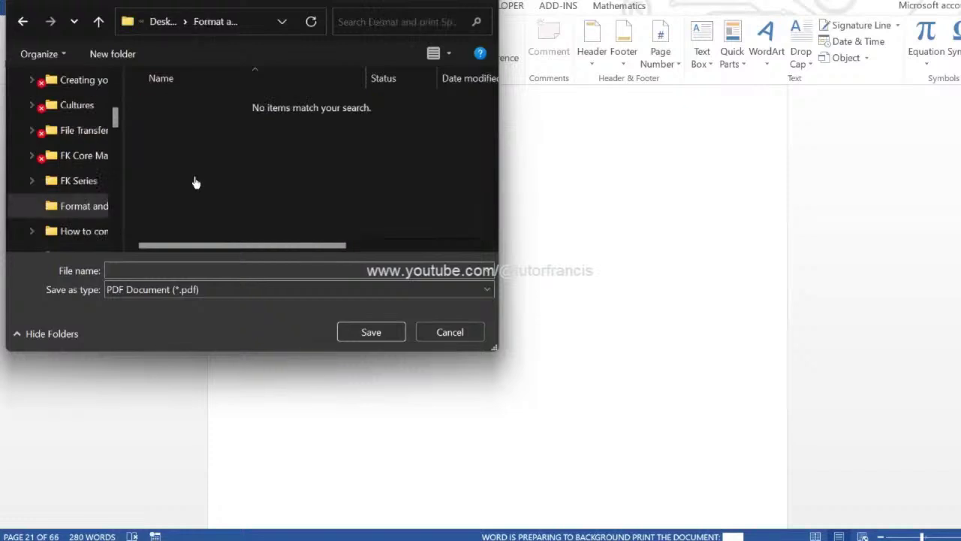
left_click(176, 272)
type("pages 21-28")
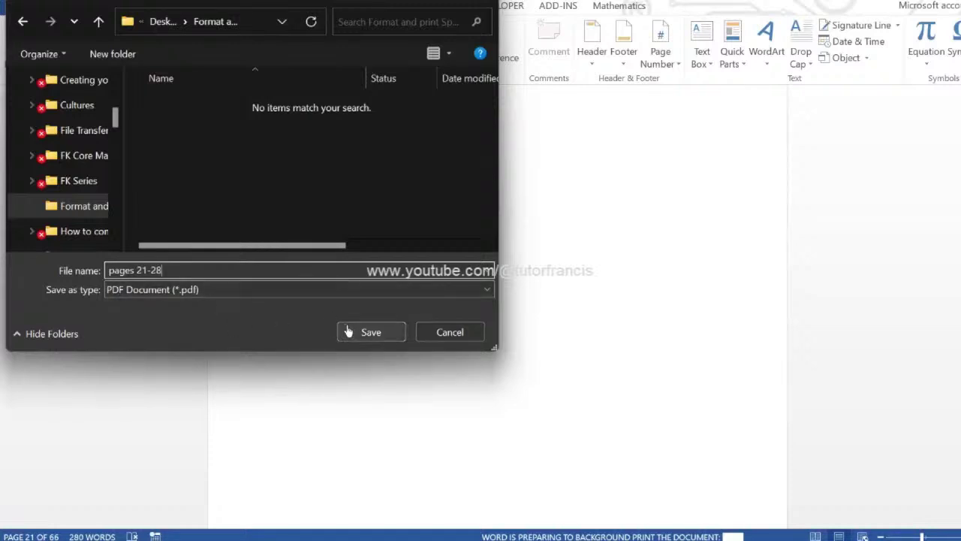
left_click(348, 332)
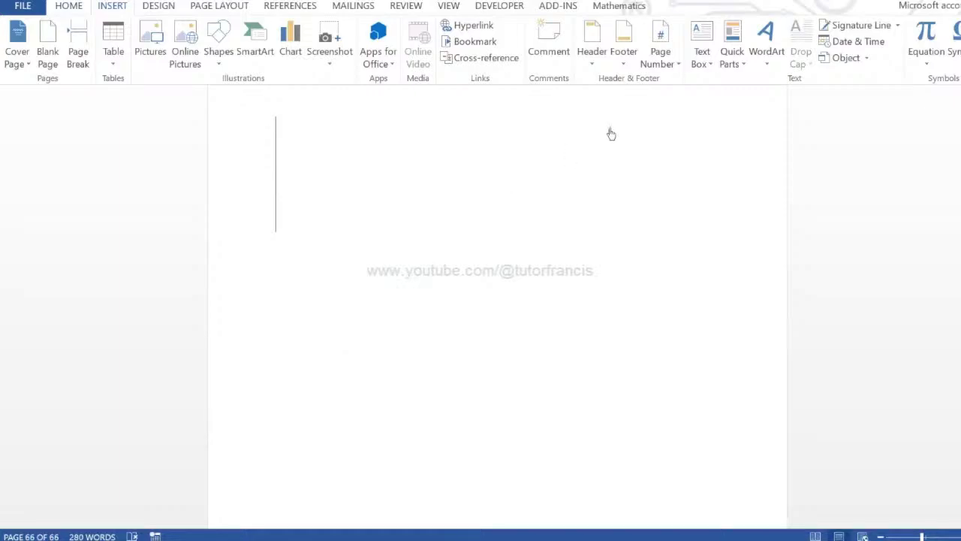
Check that pages 21-28.pdf is footed Page | 21 to Page | 28, then return to Word
left_click(199, 164)
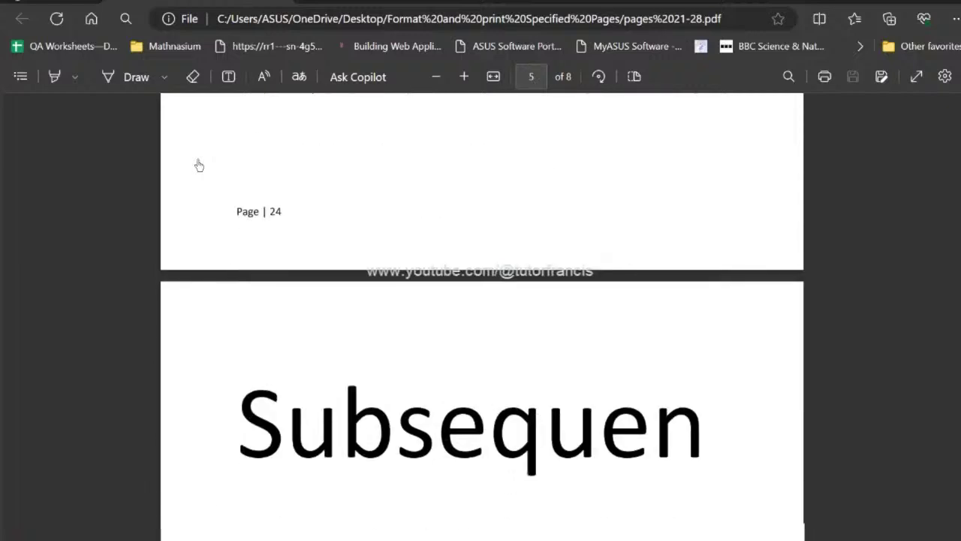
scroll(199, 165, "down", 3)
scroll(199, 165, "down", 3)
scroll(199, 165, "down", 3)
scroll(199, 166, "down", 2)
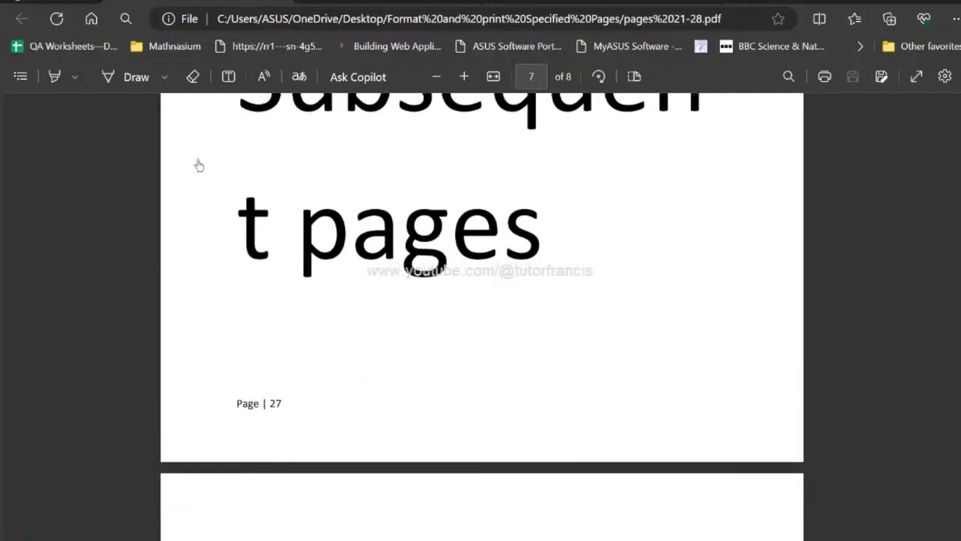
scroll(199, 166, "down", 3)
scroll(199, 165, "down", 3)
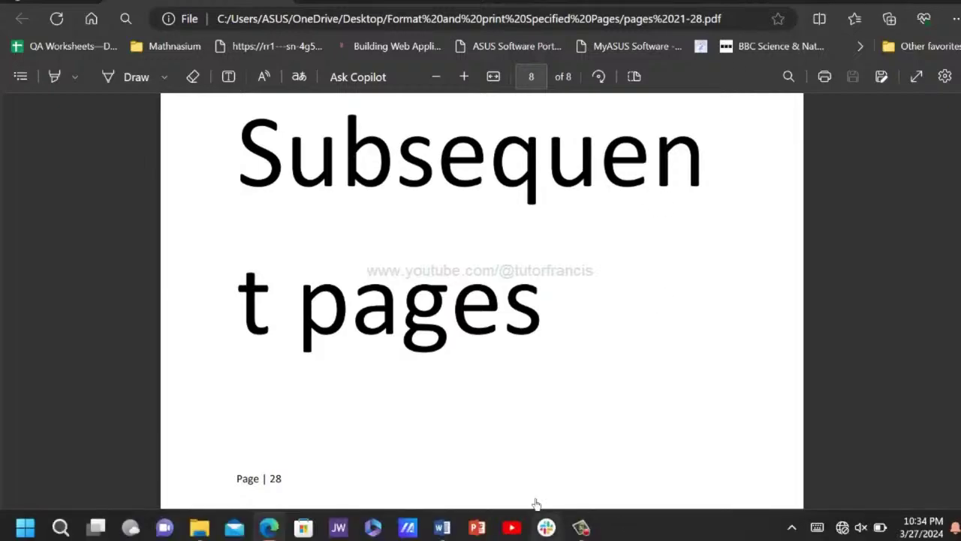
left_click(199, 528)
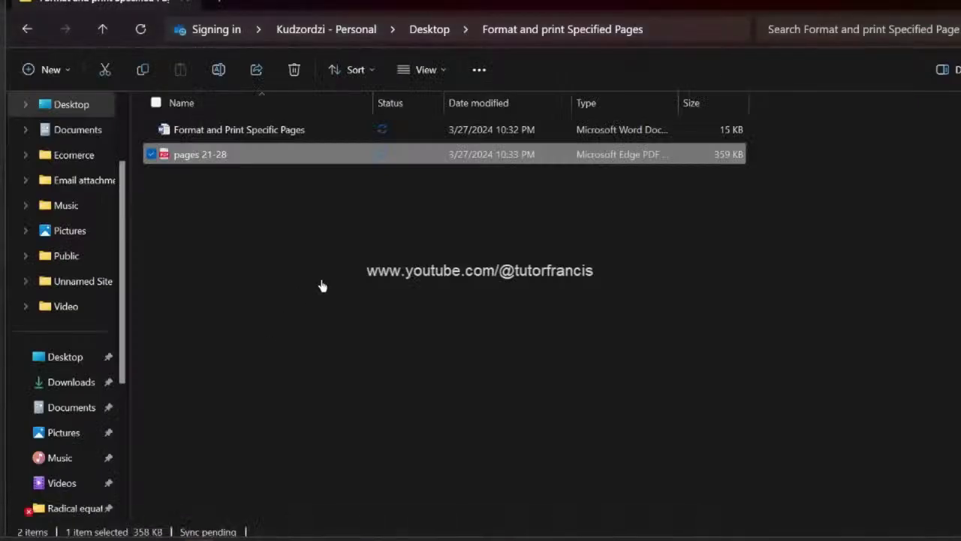
mouse_move(443, 527)
left_click(432, 481)
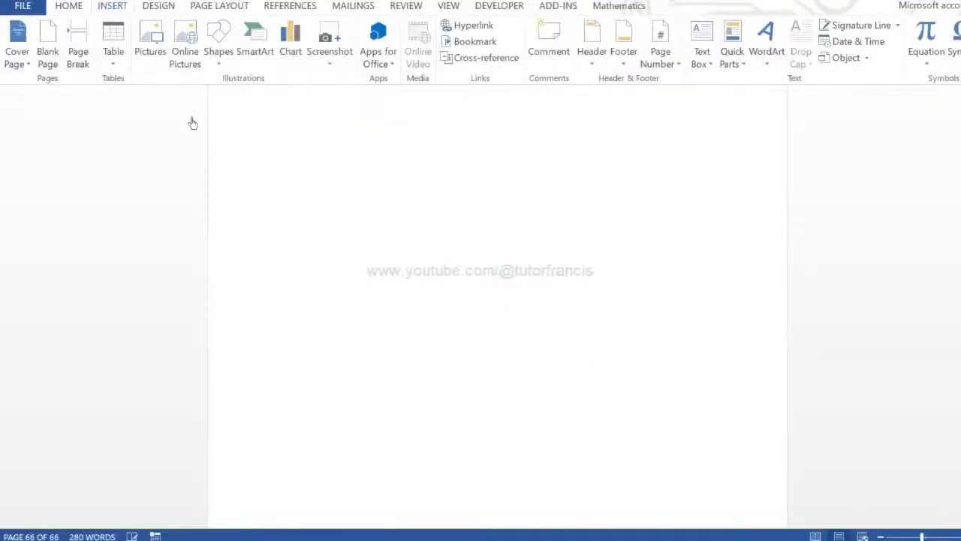
Print the entire document to PDF and save it as 'All Pages' in the same folder
left_click(23, 8)
left_click(42, 162)
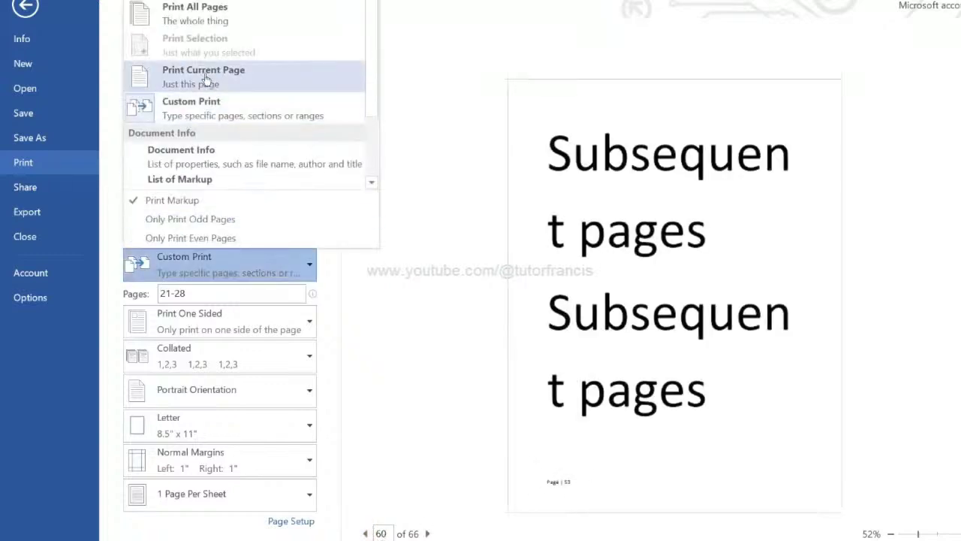
left_click(189, 25)
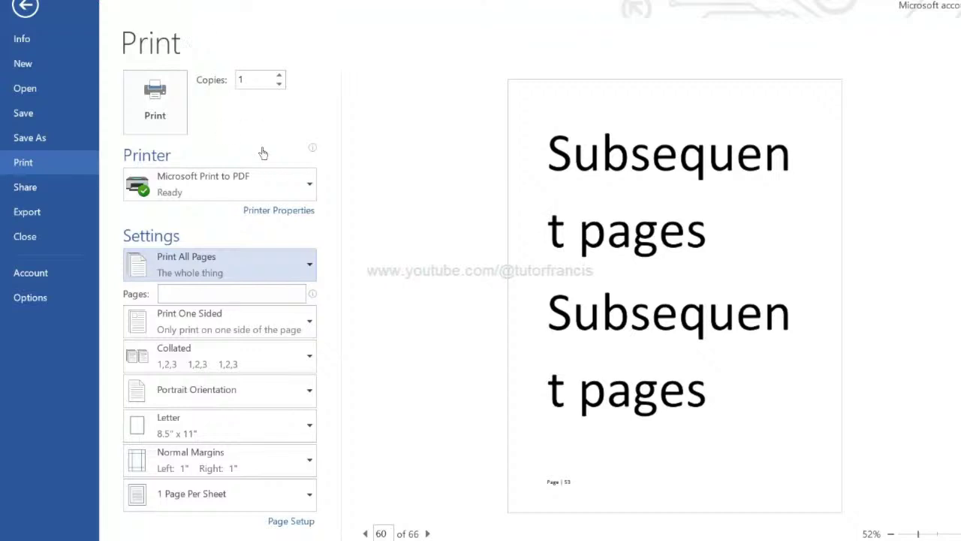
left_click(173, 93)
type("All Pages")
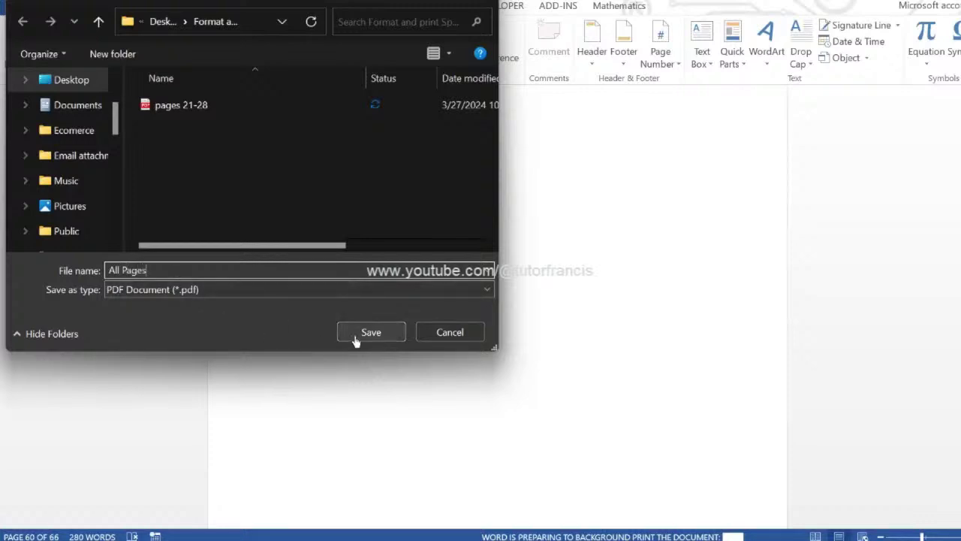
left_click(356, 337)
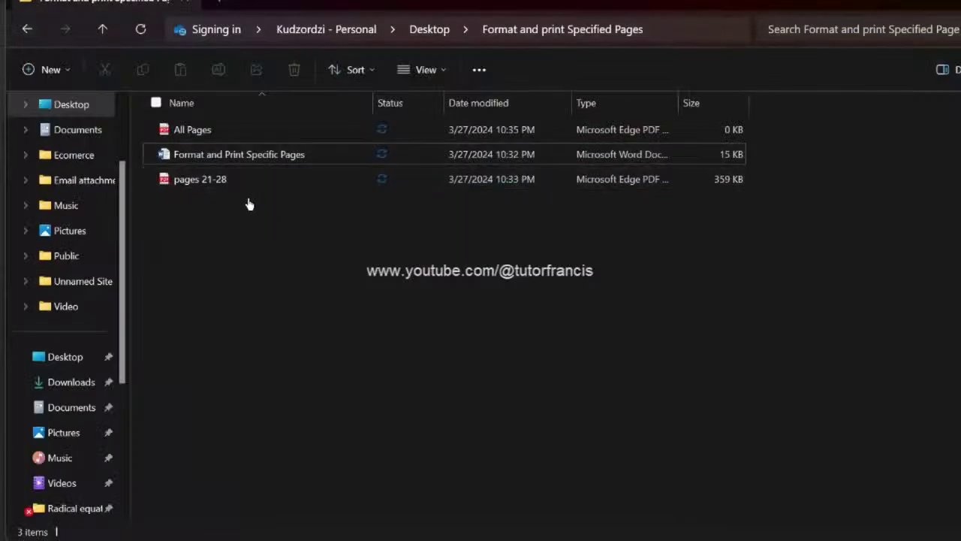
Open the All Pages PDF in Edge, retrying until it loads
left_click(201, 131)
double_click(203, 132)
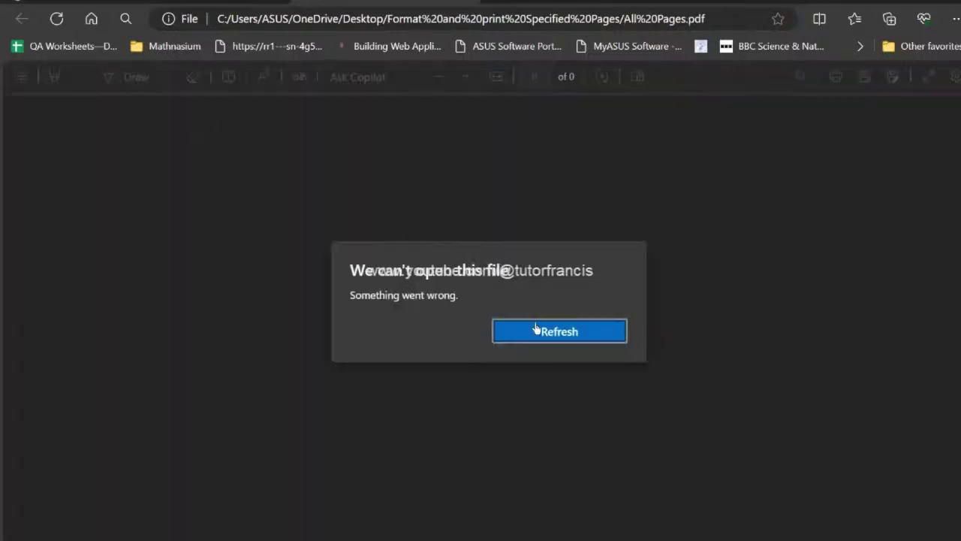
left_click(539, 331)
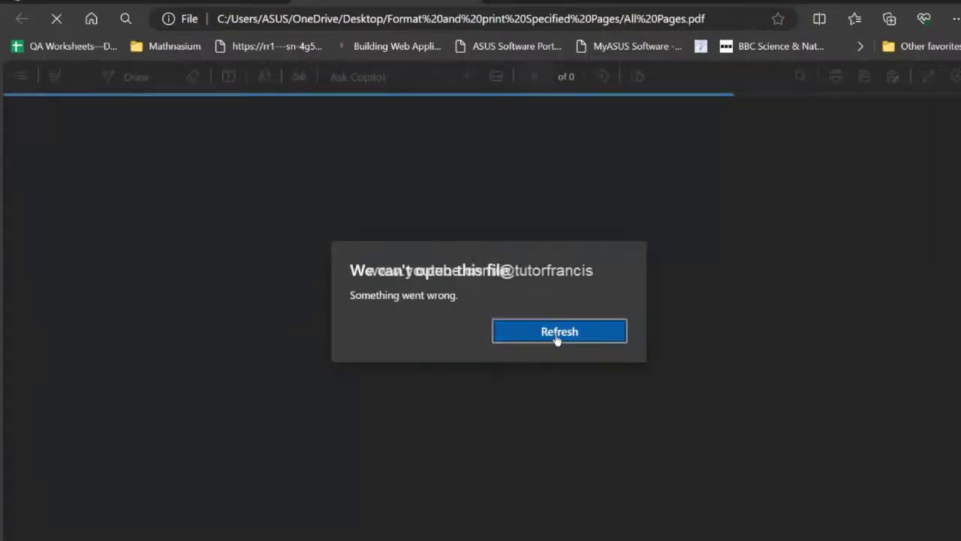
left_click(556, 341)
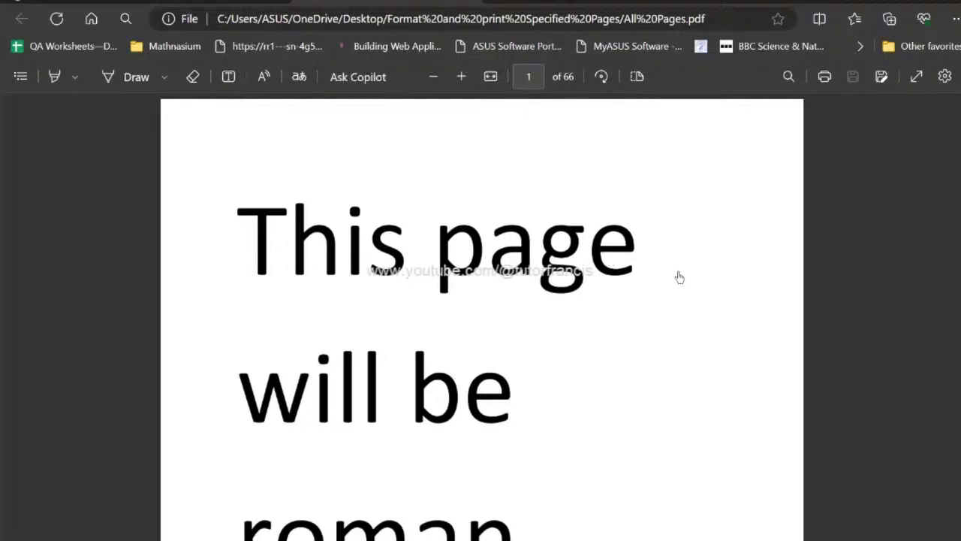
Look through the 66 pages' footers and bring up Edge's save-as-PDF print settings
scroll(678, 277, "down", 7)
scroll(678, 277, "down", 5)
scroll(679, 278, "down", 4)
scroll(679, 278, "down", 6)
scroll(679, 278, "up", 3)
scroll(679, 277, "down", 5)
scroll(679, 278, "down", 5)
scroll(679, 278, "down", 5)
scroll(679, 278, "down", 10)
scroll(679, 278, "down", 5)
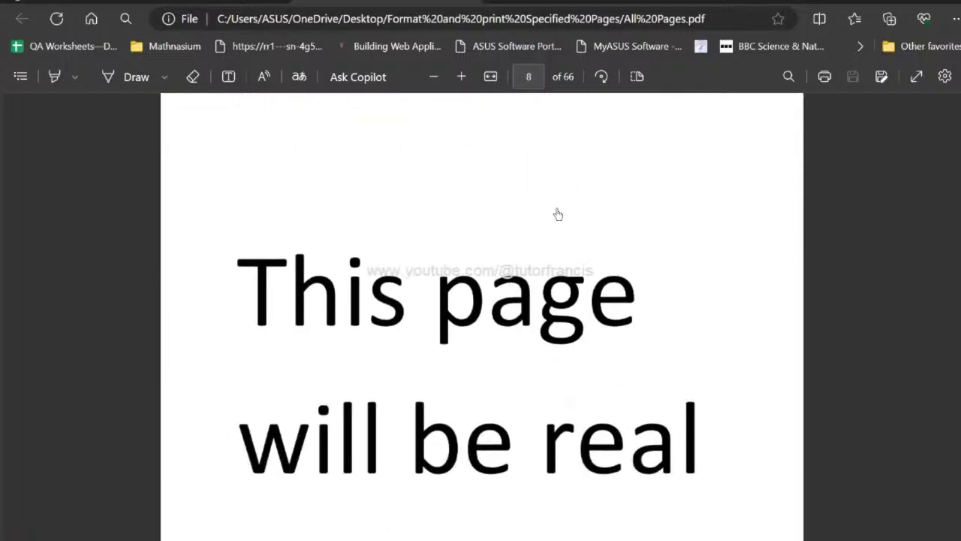
scroll(558, 214, "down", 3)
scroll(558, 215, "down", 10)
scroll(558, 215, "down", 3)
scroll(558, 215, "down", 2)
scroll(558, 215, "down", 5)
scroll(558, 215, "down", 5)
scroll(558, 215, "up", 2)
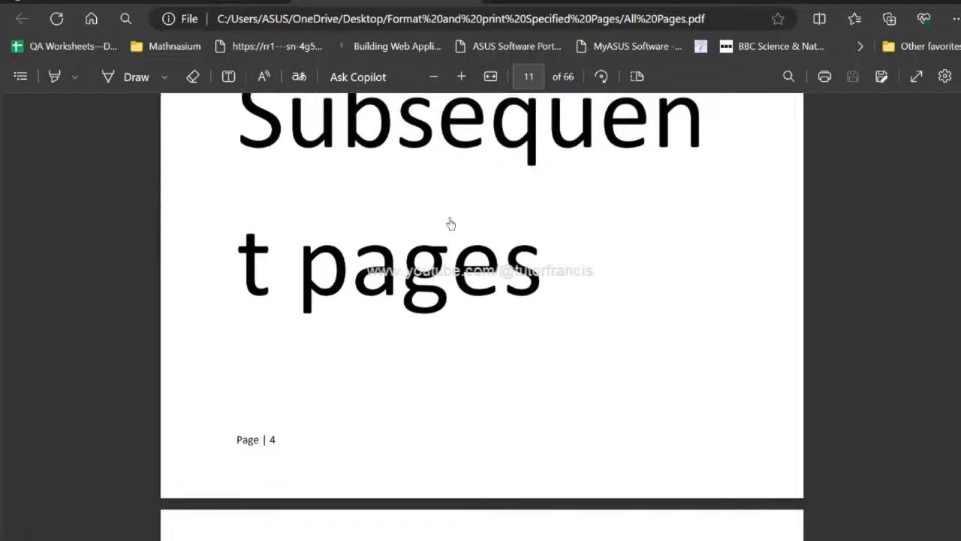
key("ctrl+p")
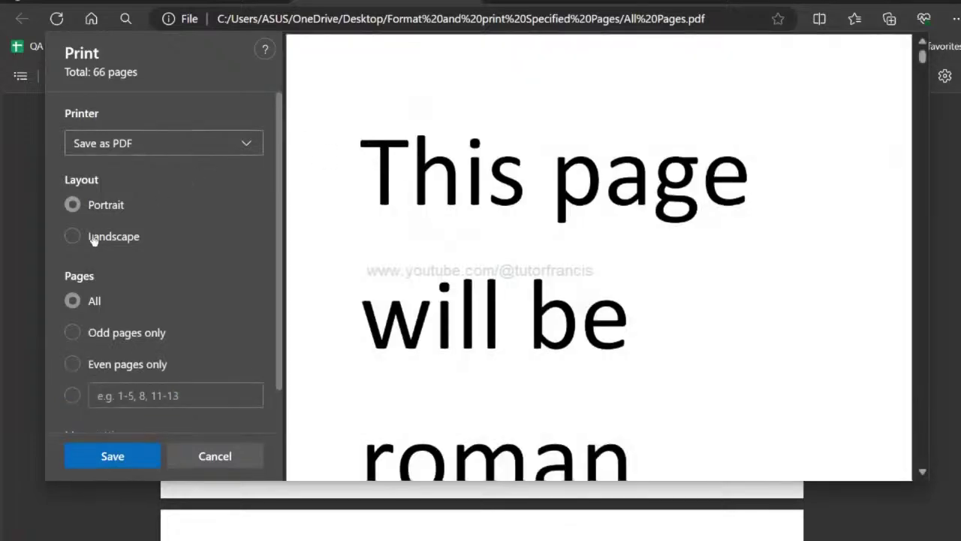
Set Edge's custom page range to 1-7 and confirm the preview ends at page vii
left_click(73, 396)
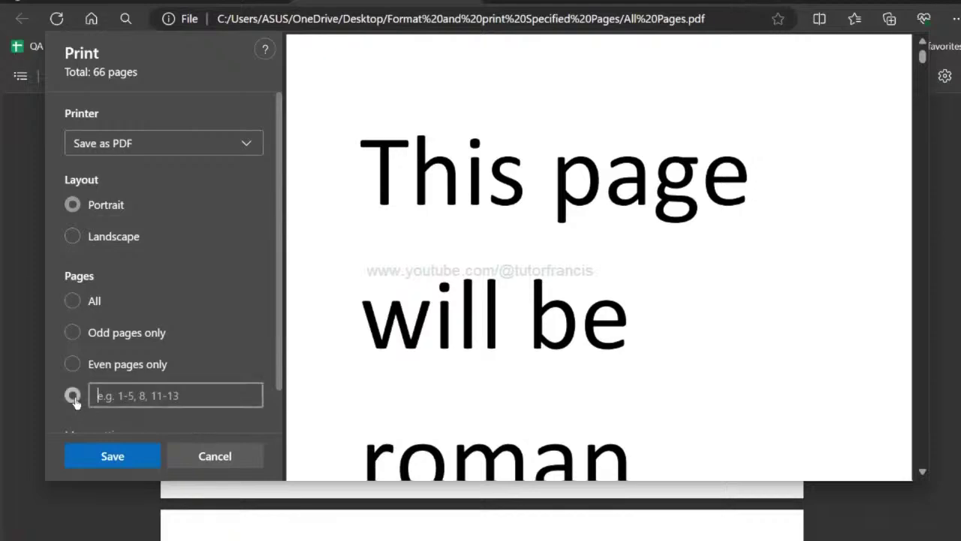
type("1-7")
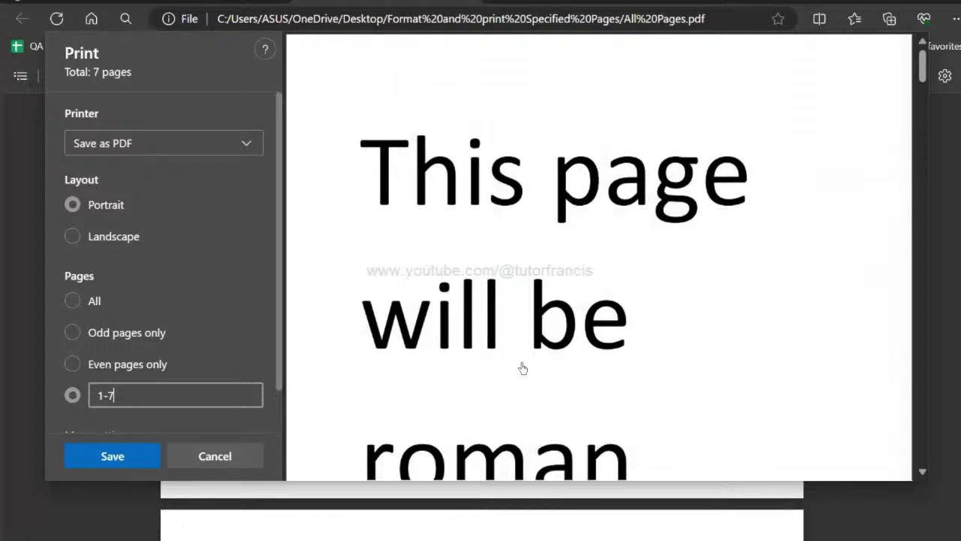
scroll(924, 287, "down", 5)
scroll(925, 286, "down", 5)
scroll(924, 286, "down", 2)
scroll(914, 309, "down", 5)
mouse_move(914, 310)
left_mouse_down()
mouse_move(918, 451)
mouse_move(939, 69)
mouse_move(928, 139)
mouse_move(929, 75)
mouse_move(928, 233)
mouse_move(939, 421)
mouse_move(955, 489)
left_mouse_up()
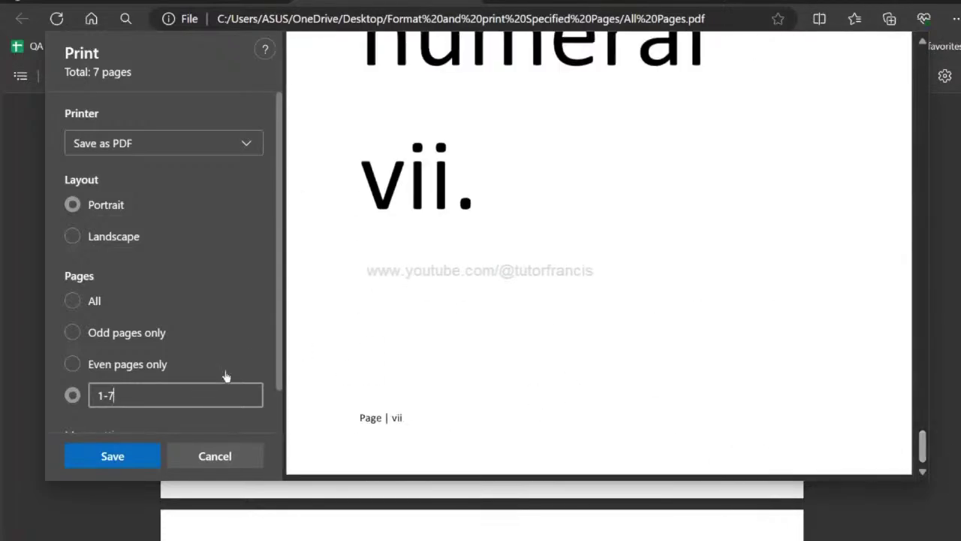
Save into the Format and print Specified Pages folder, declining to replace All Pages
left_click(114, 456)
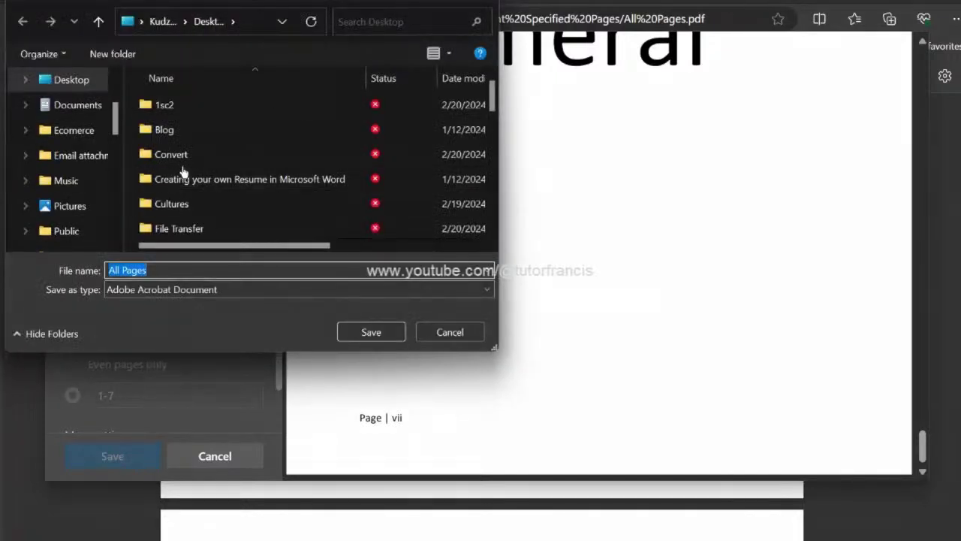
left_click(182, 179)
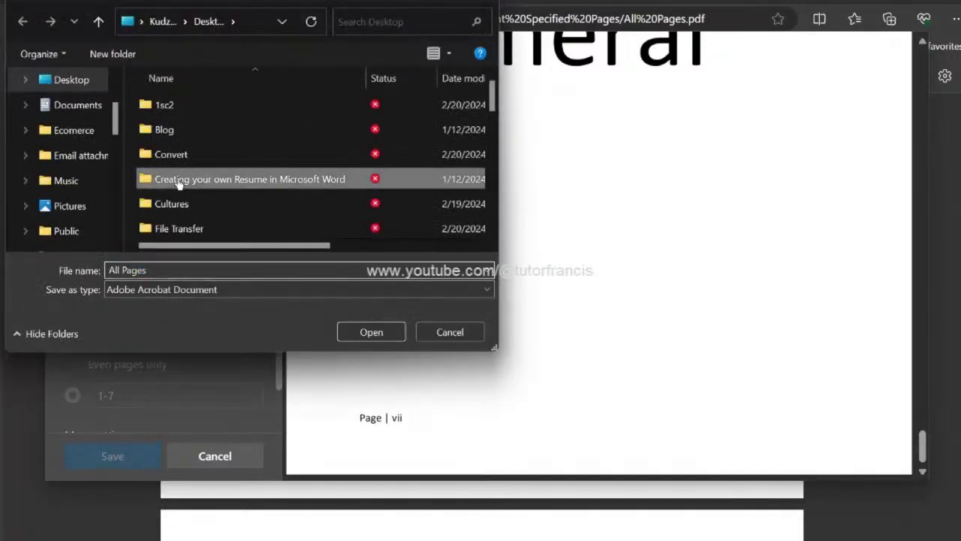
scroll(183, 179, "down", 2)
double_click(197, 177)
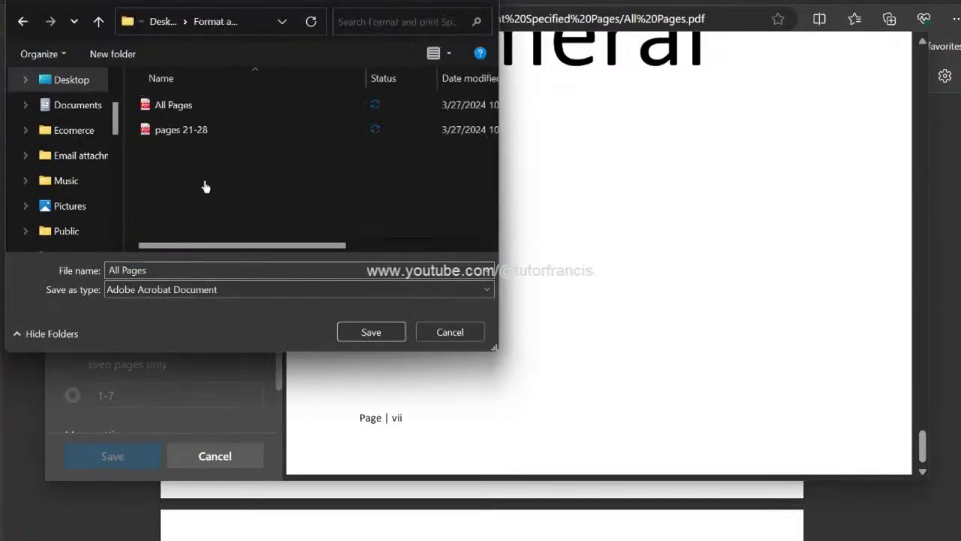
left_click(369, 332)
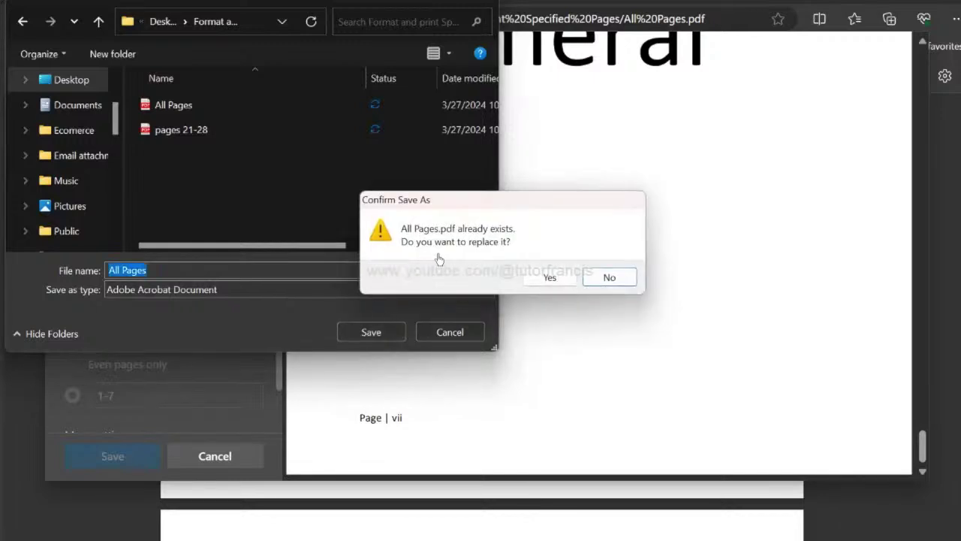
left_click(604, 277)
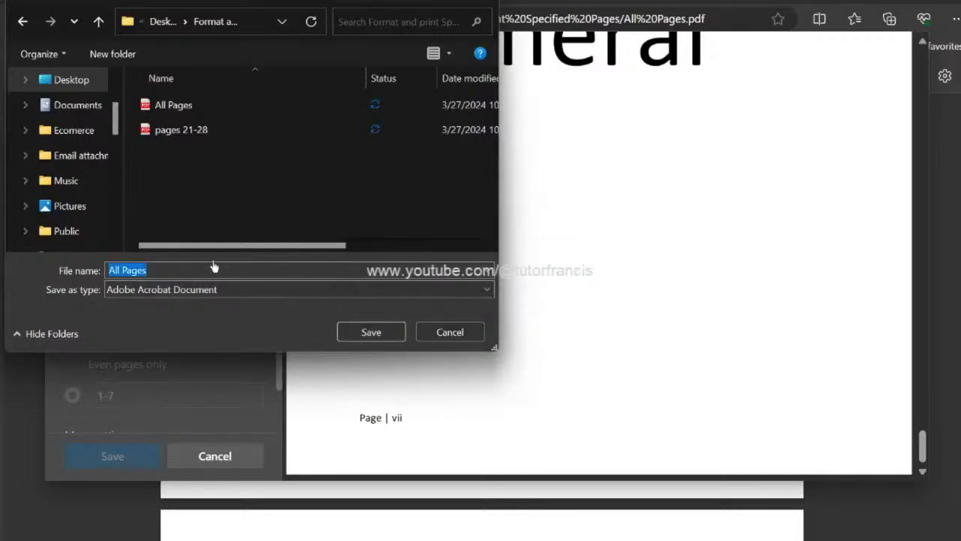
Rename the PDF 'Pages i to vii' and save it
left_click(160, 277)
key("BackSpace")
key("BackSpace")
key("BackSpace")
key("BackSpace")
key("BackSpace")
type("Pages i to vii")
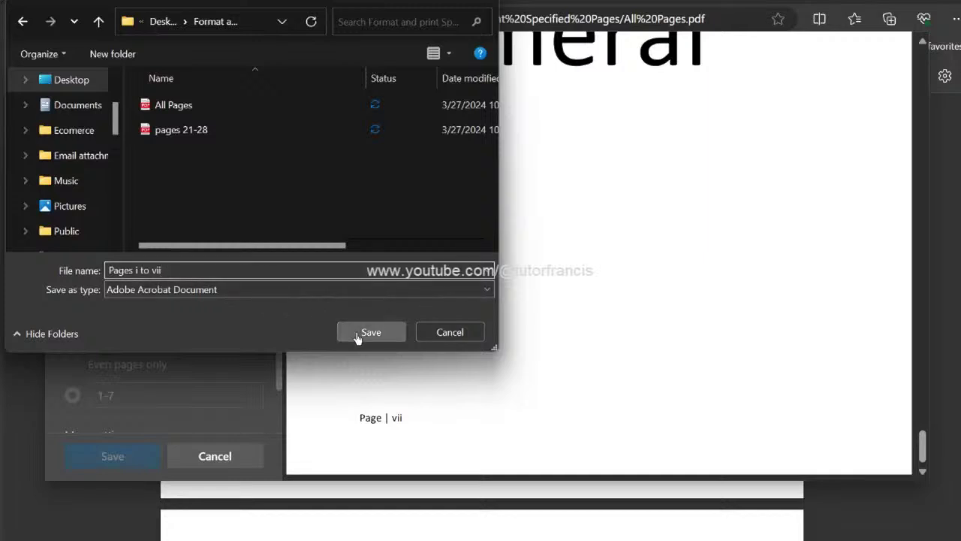
left_click(359, 335)
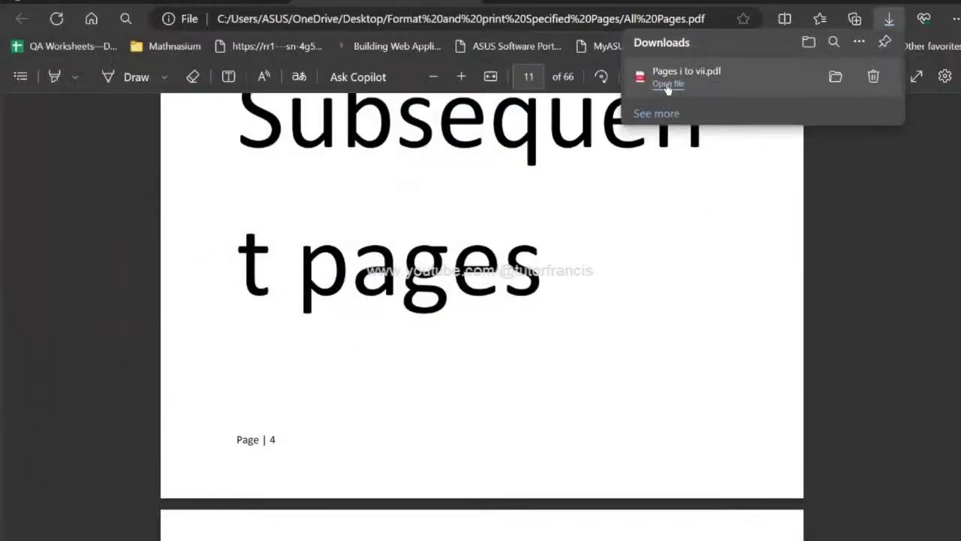
Open the saved Pages i to vii PDF and scroll through its seven pages' footers
left_click(668, 86)
scroll(680, 256, "down", 5)
scroll(679, 256, "down", 5)
scroll(679, 257, "down", 10)
scroll(680, 256, "down", 5)
scroll(680, 257, "down", 5)
scroll(680, 256, "down", 5)
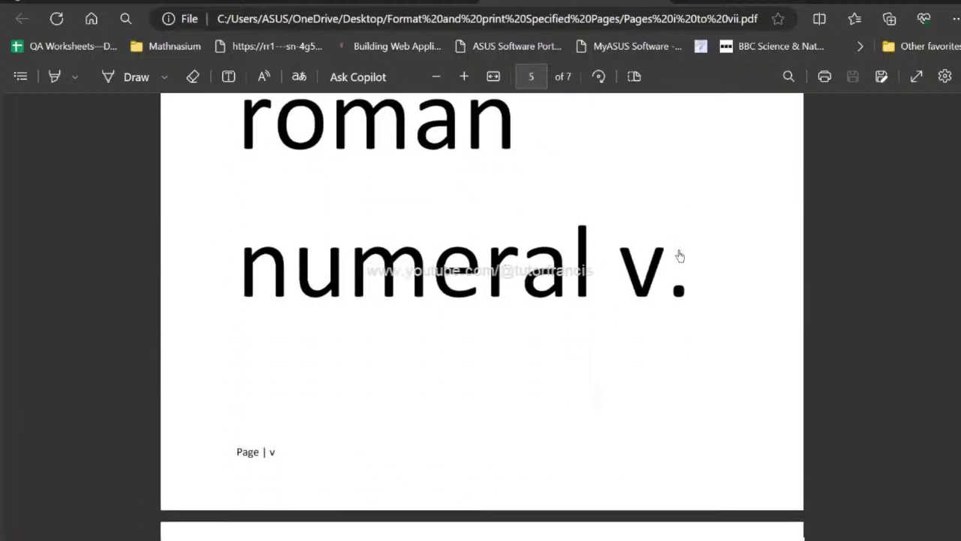
scroll(680, 256, "down", 5)
scroll(680, 256, "down", 5)
scroll(680, 256, "down", 5)
scroll(680, 256, "down", 5)
scroll(680, 256, "down", 5)
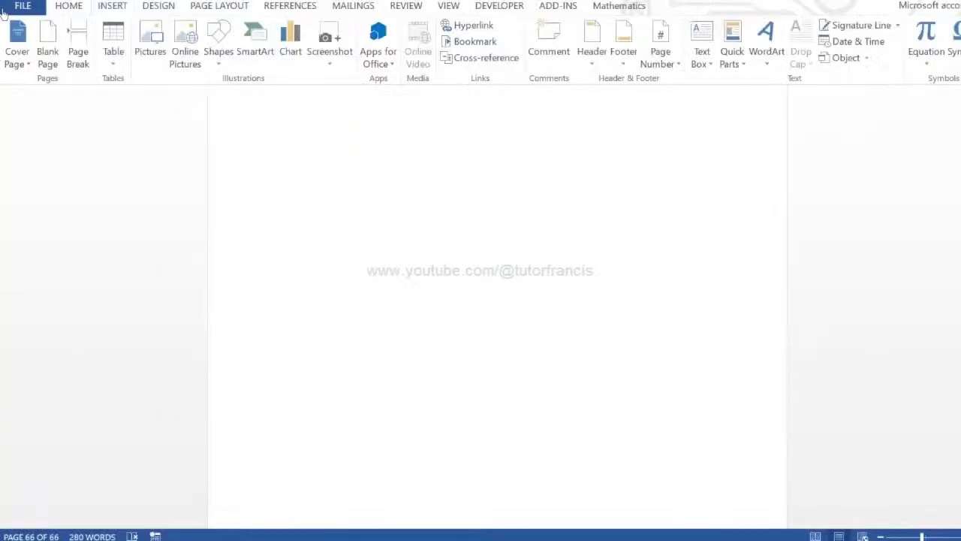
Print pages 41-52 and 55-59 with Microsoft Print to PDF, starting the file name 'Pages 4…'
left_click(22, 6)
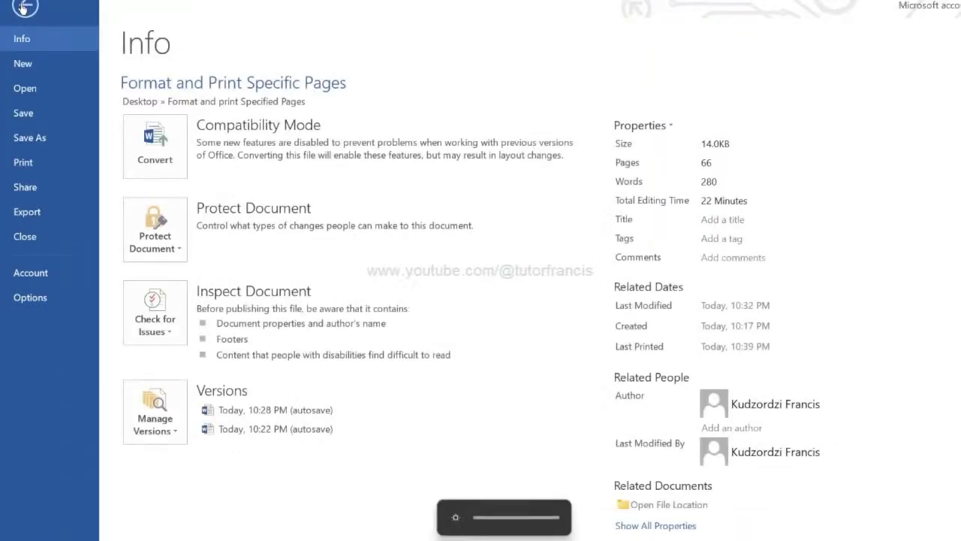
left_click(25, 165)
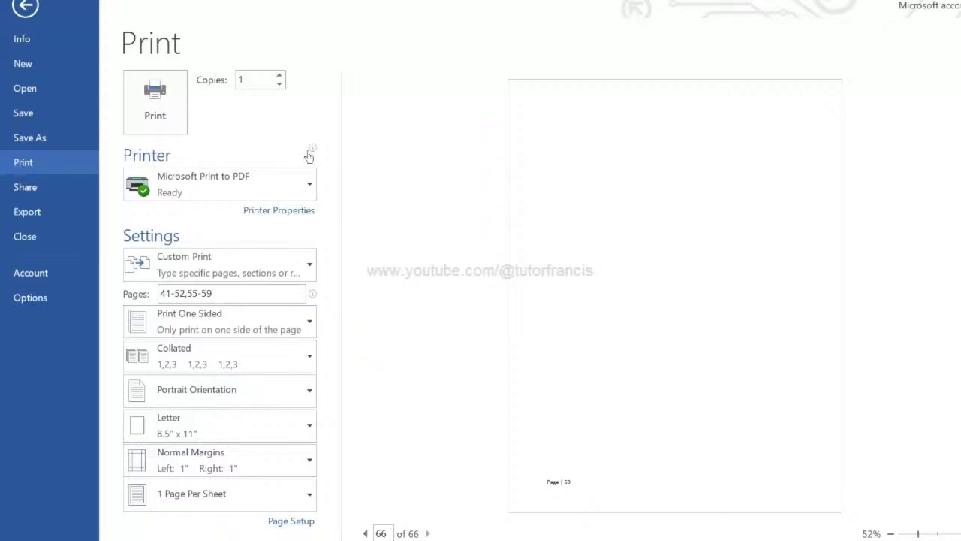
left_click(172, 104)
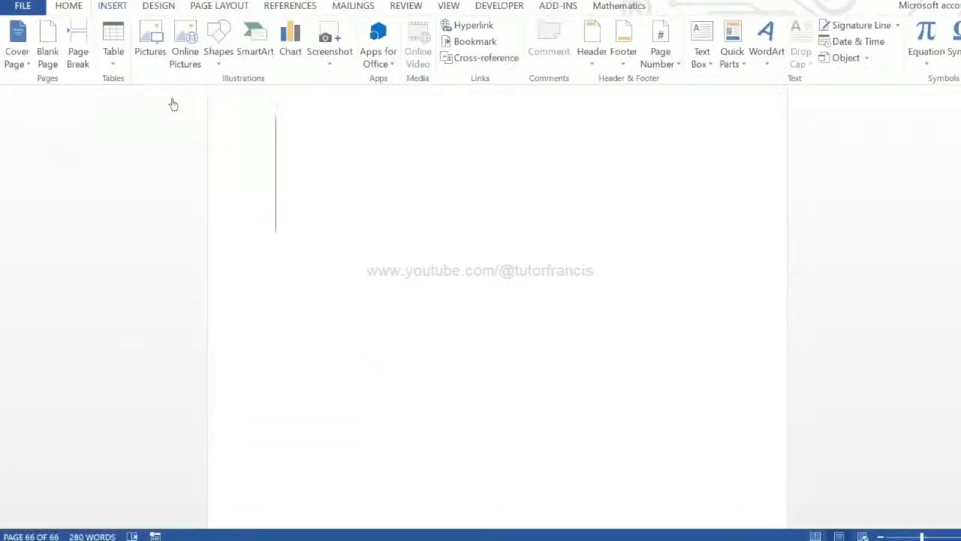
type("Pa")
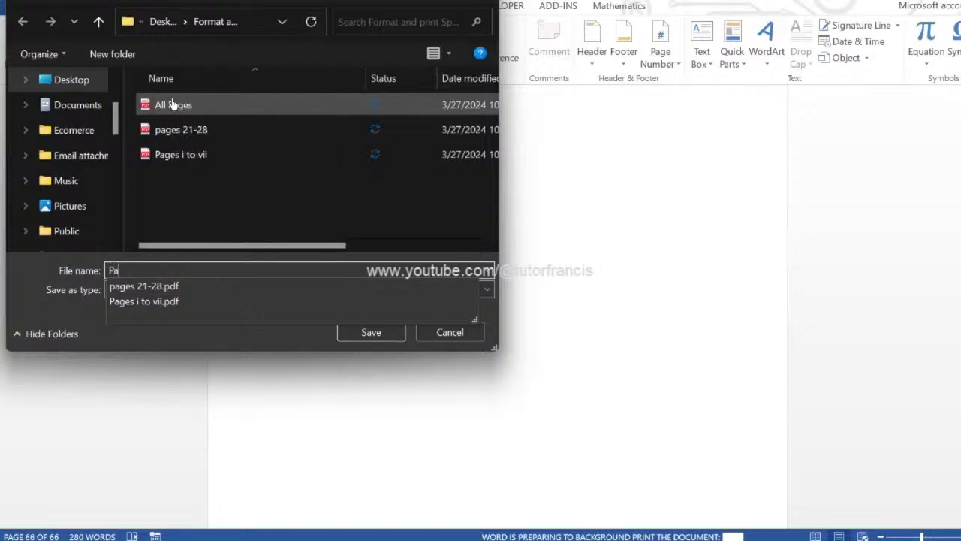
type("ges 41-52 and 55")
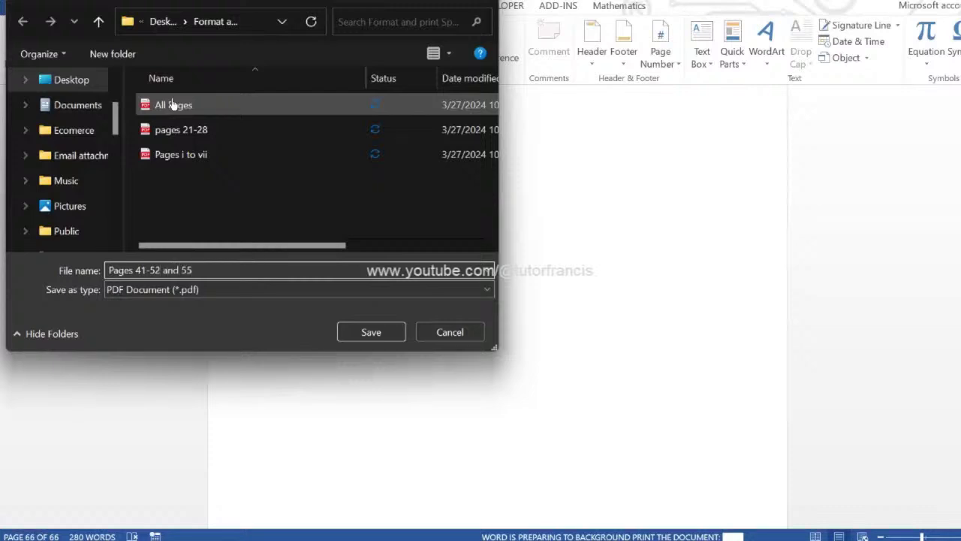
Save the PDF and scroll its pages, checking footers keep original numbers like 51 and 55
type("8")
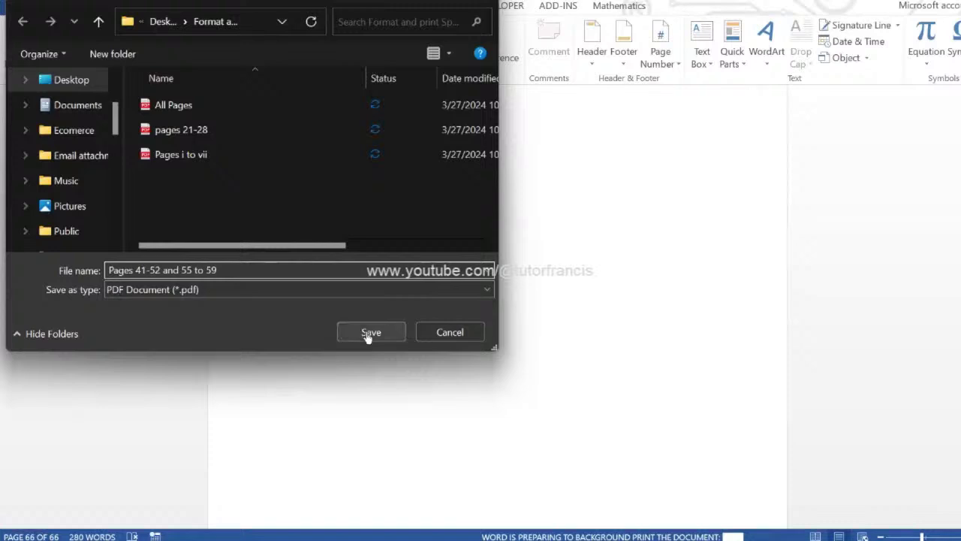
left_click(366, 335)
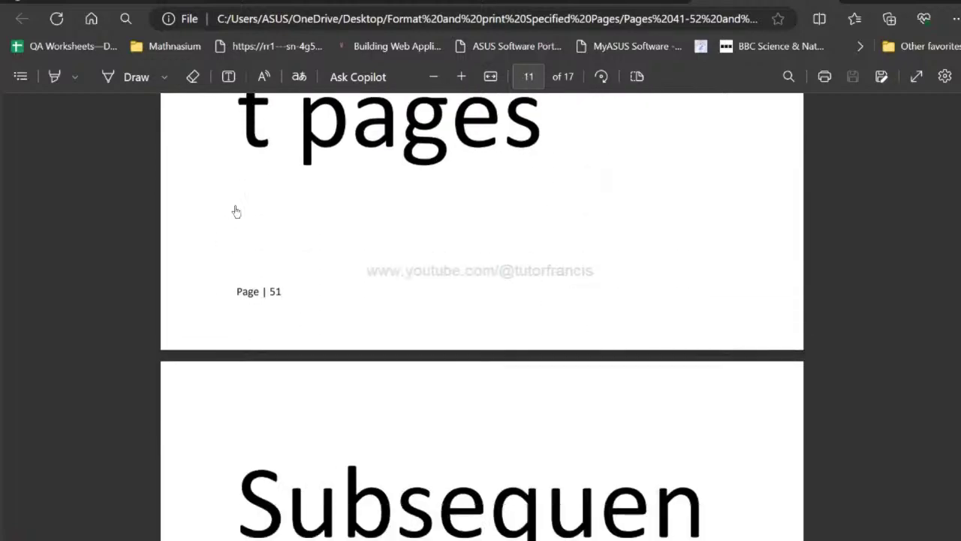
scroll(236, 212, "down", 5)
scroll(235, 212, "down", 5)
scroll(235, 212, "down", 5)
scroll(235, 212, "down", 5)
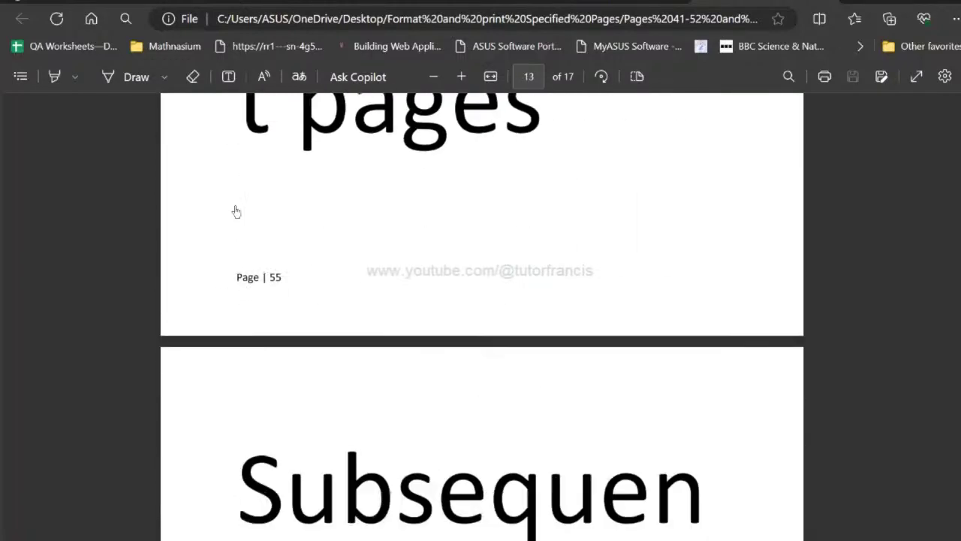